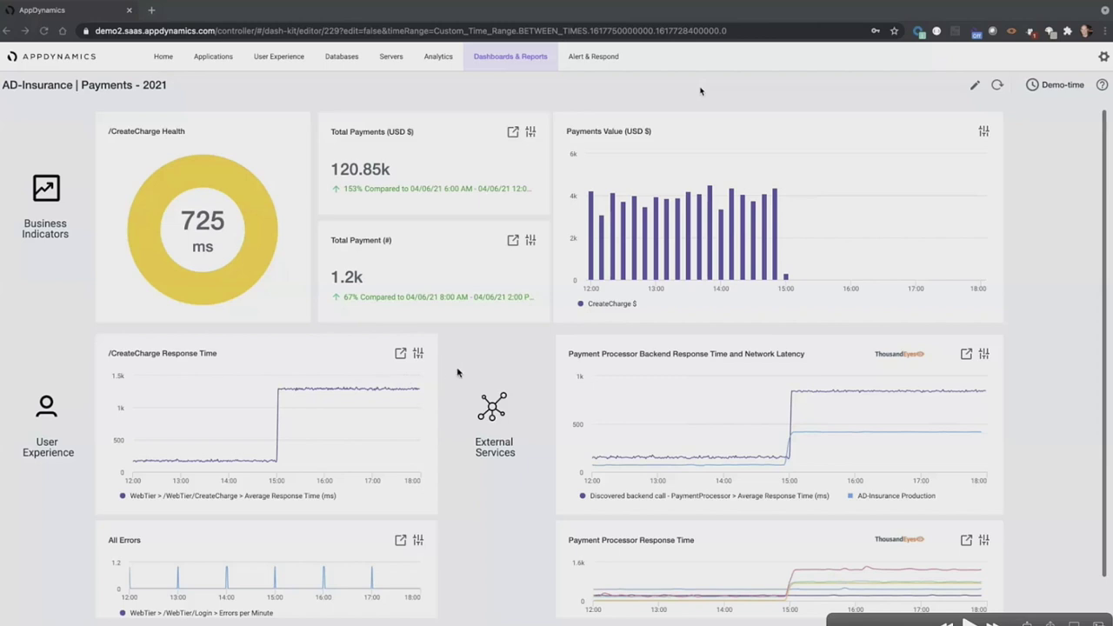
# Open the business transaction behind the /CreateCharge Response Time chart and list its slow transaction snapshots.
pyautogui.press('space')
pyautogui.click(401, 355)
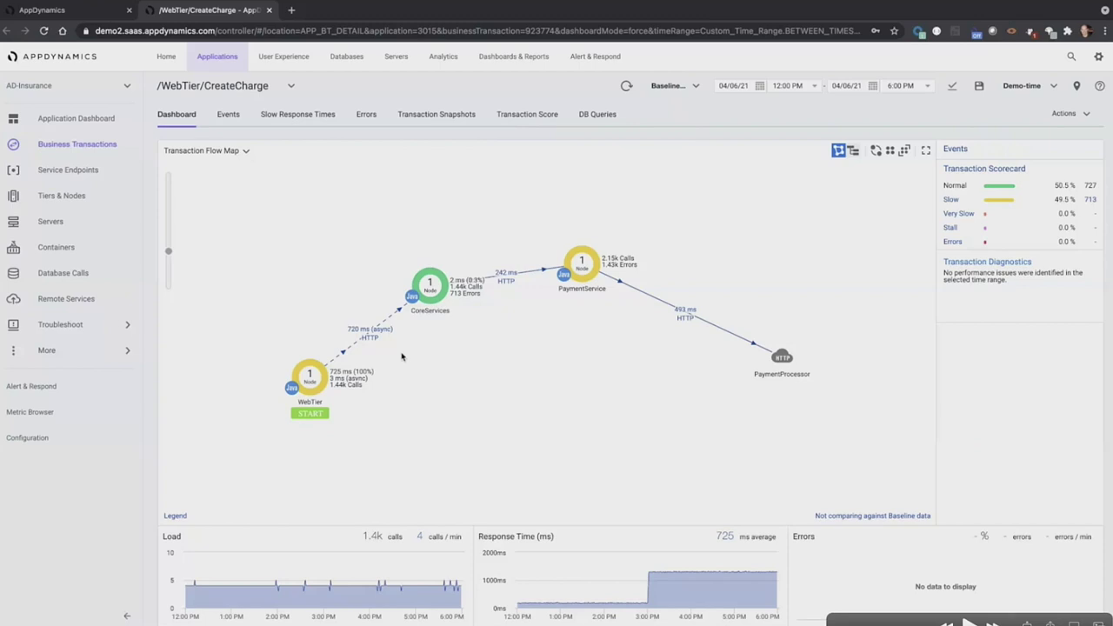
pyautogui.click(953, 200)
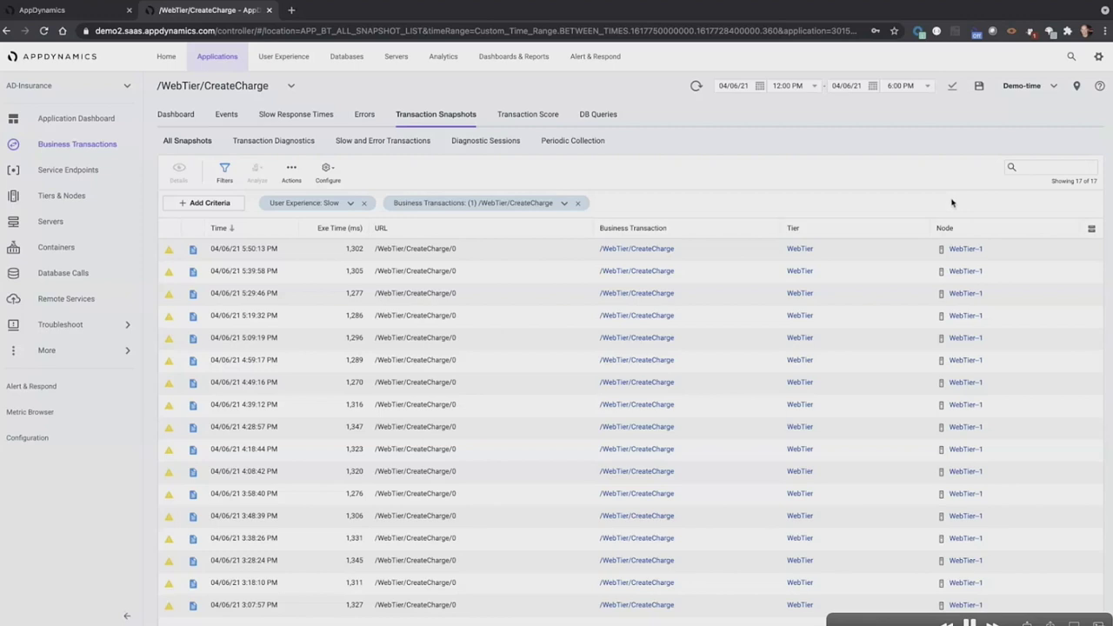
# Drill into the CoreServices call graph of the 5:50:13 PM snapshot and open the HTTP exit call details of makeWebRequest.
pyautogui.click(476, 258)
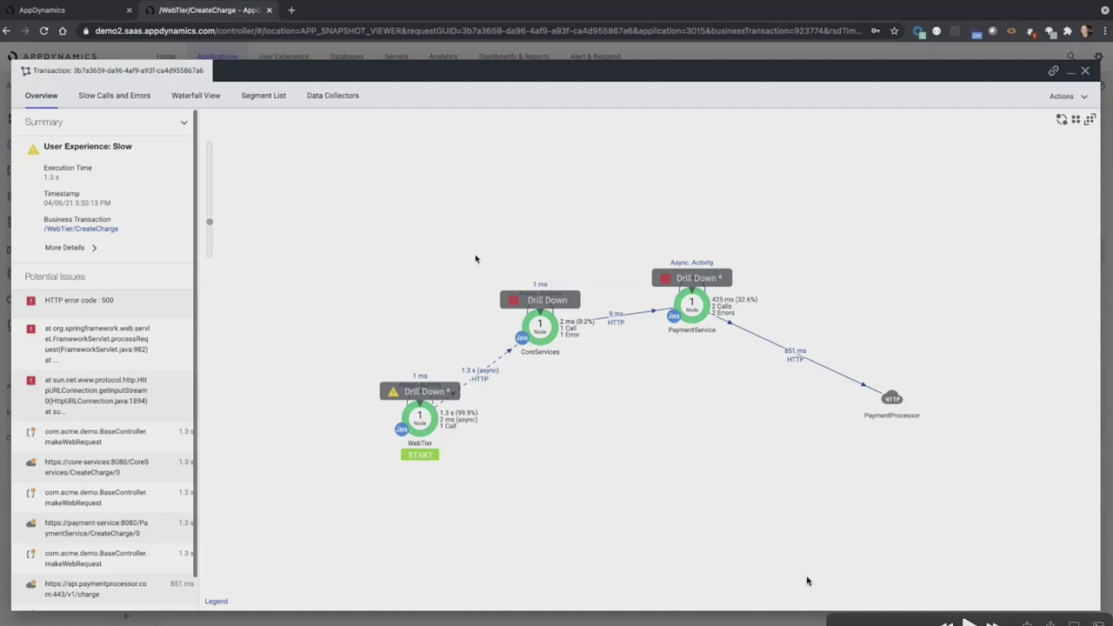
pyautogui.click(967, 622)
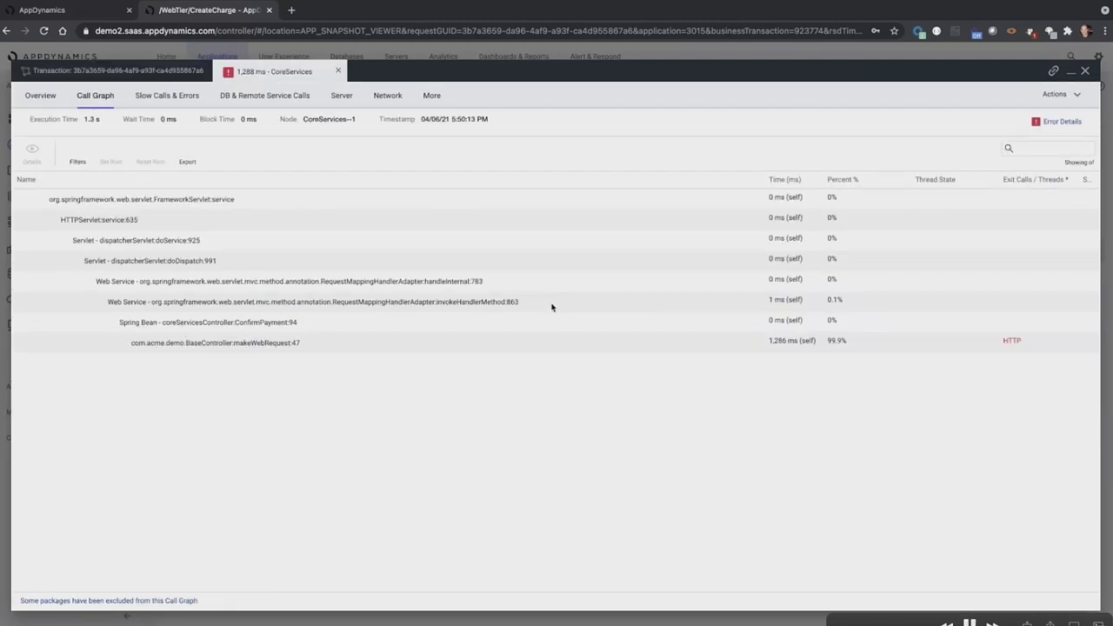
pyautogui.press('space')
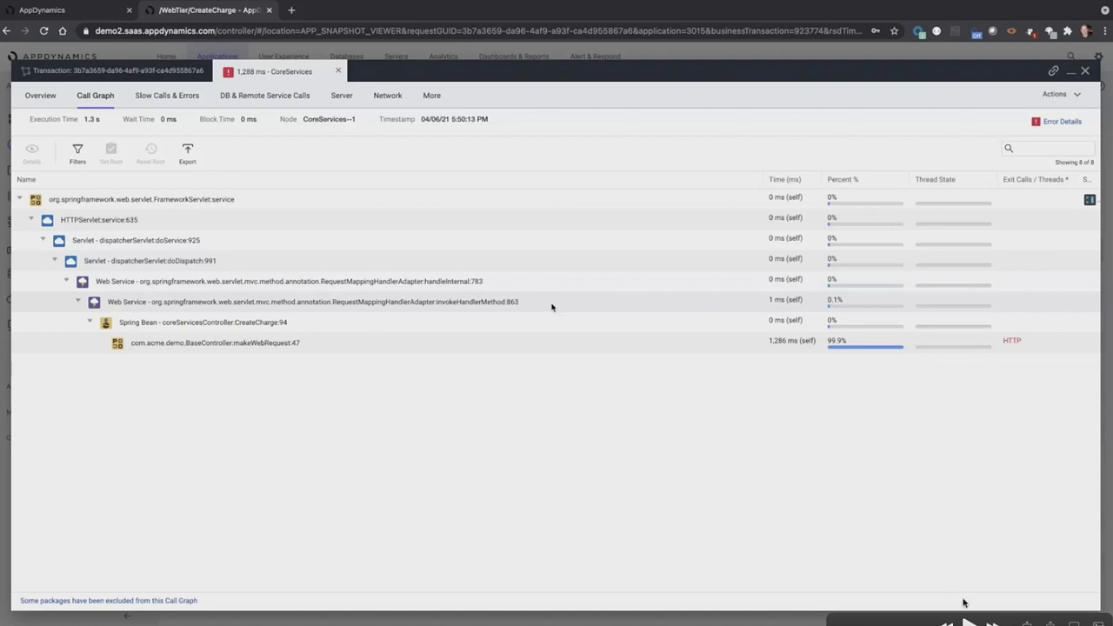
pyautogui.press('space')
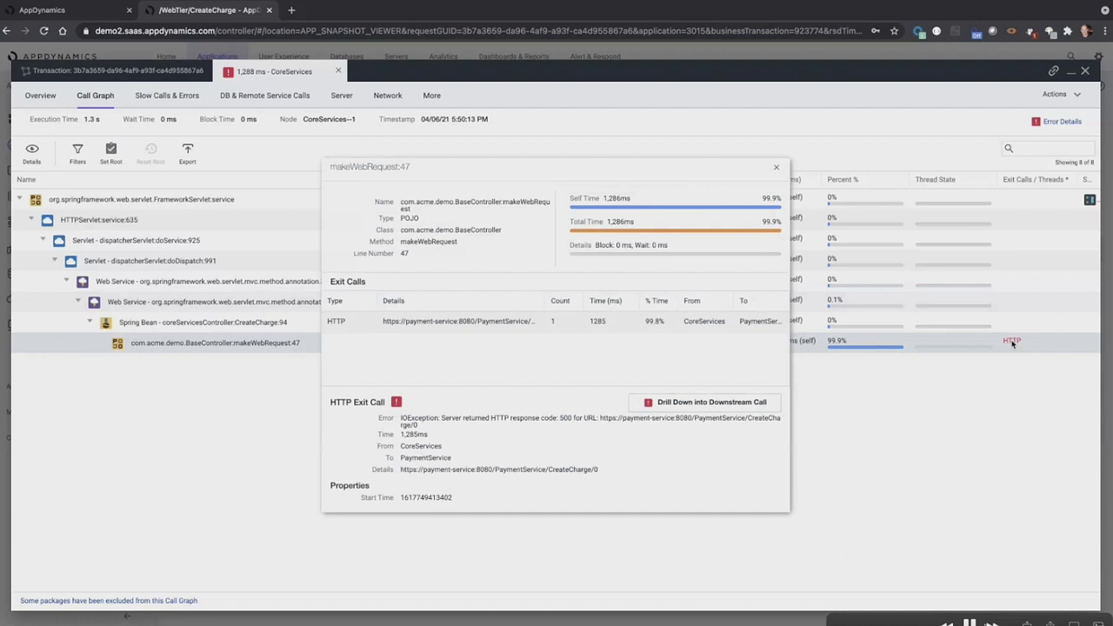
# Return to the AD-Insurance Payments - 2021 dashboard.
pyautogui.click(968, 622)
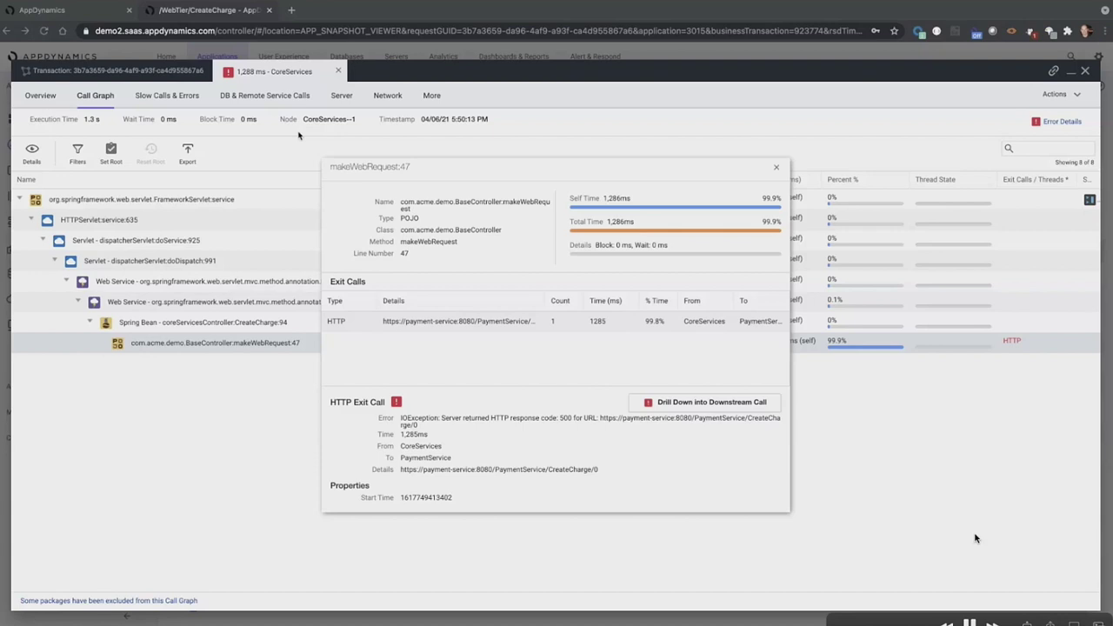
pyautogui.click(98, 12)
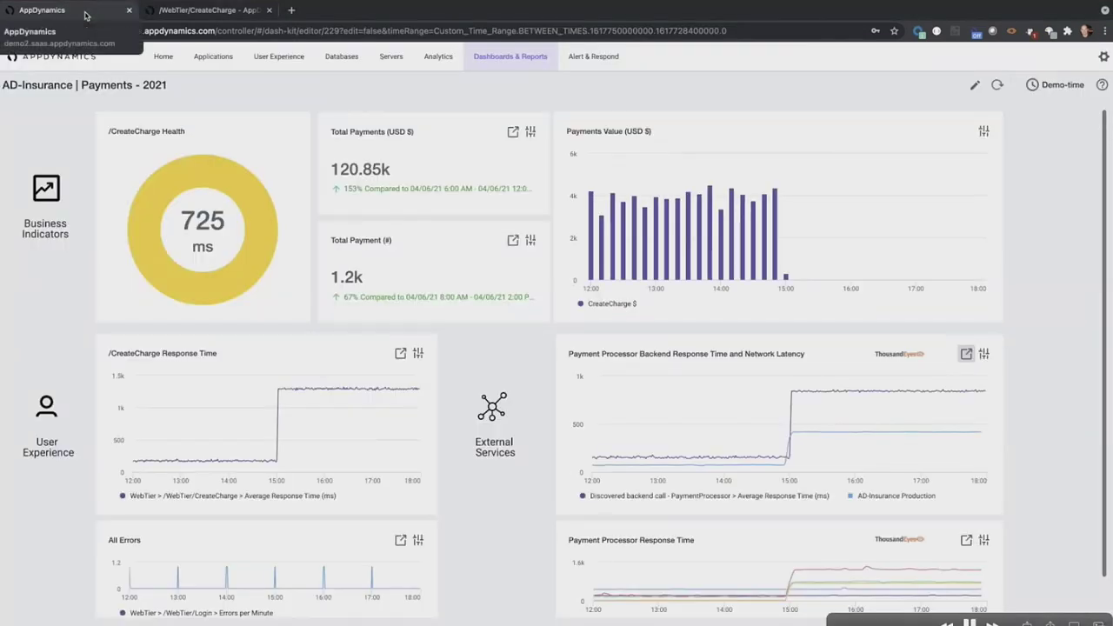
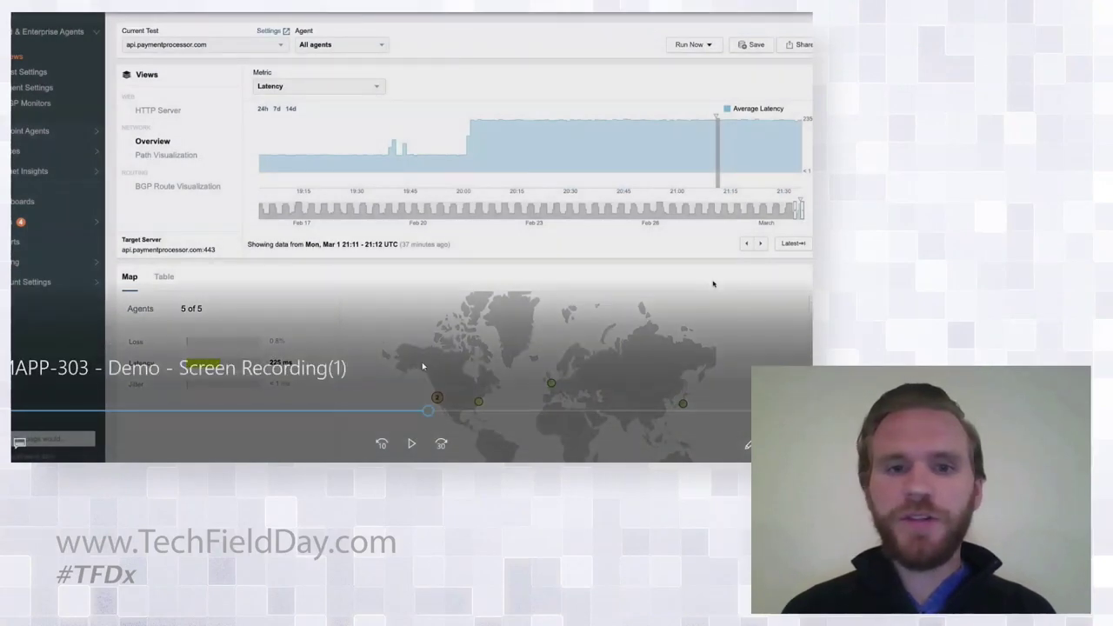
# Check the target server address of the api.paymentprocessor.com test in the ThousandEyes network overview.
pyautogui.click(412, 443)
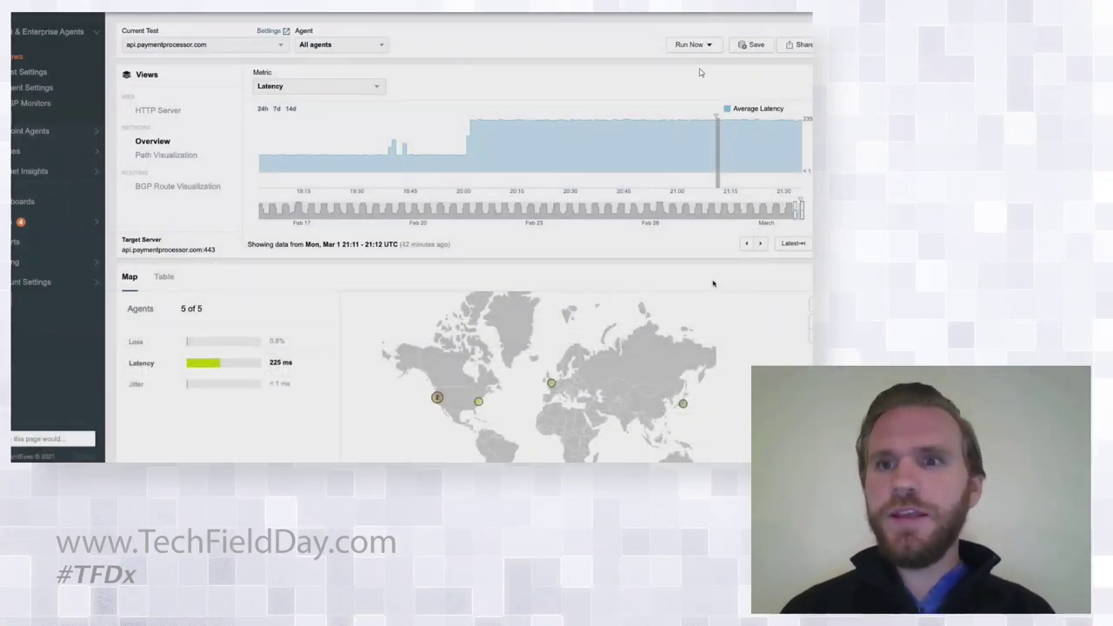
pyautogui.moveTo(697, 114)
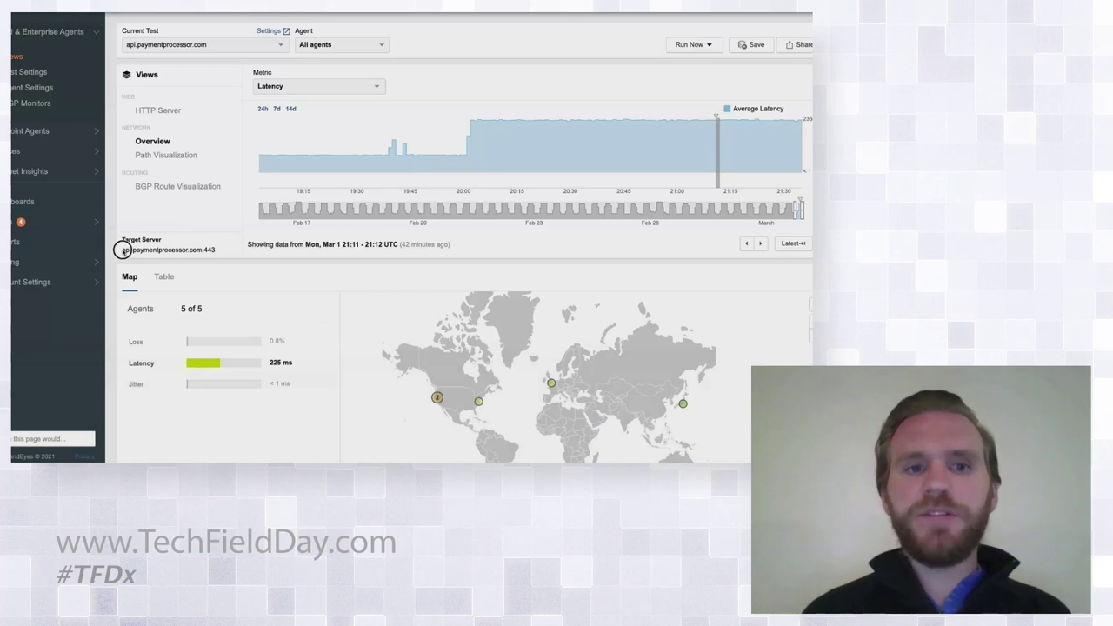
pyautogui.moveTo(122, 250); pyautogui.dragTo(213, 249)
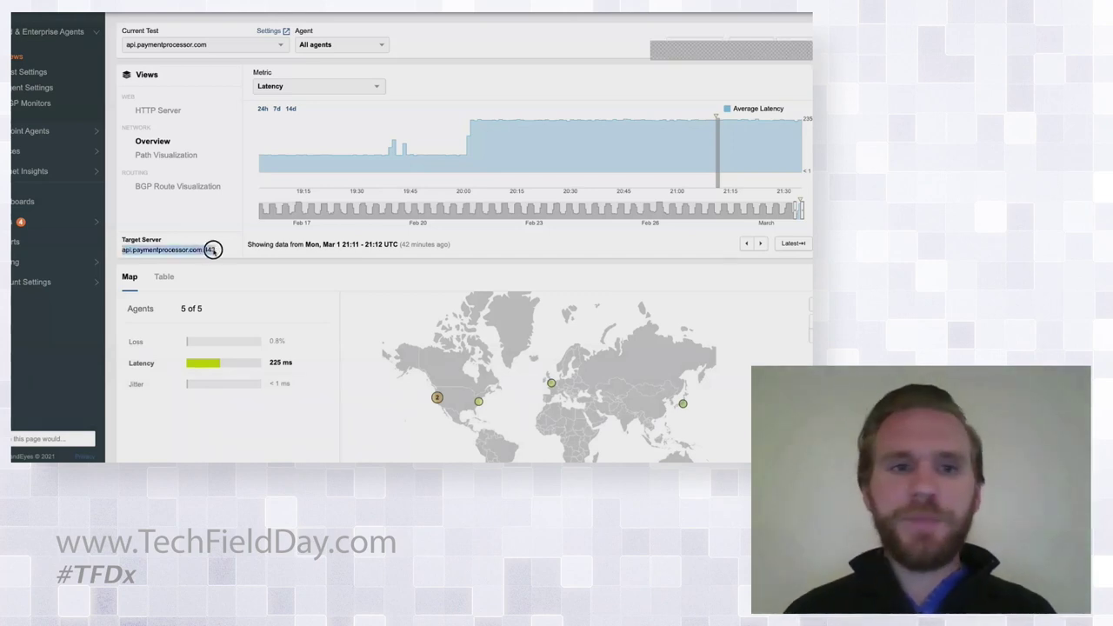
pyautogui.click(137, 248)
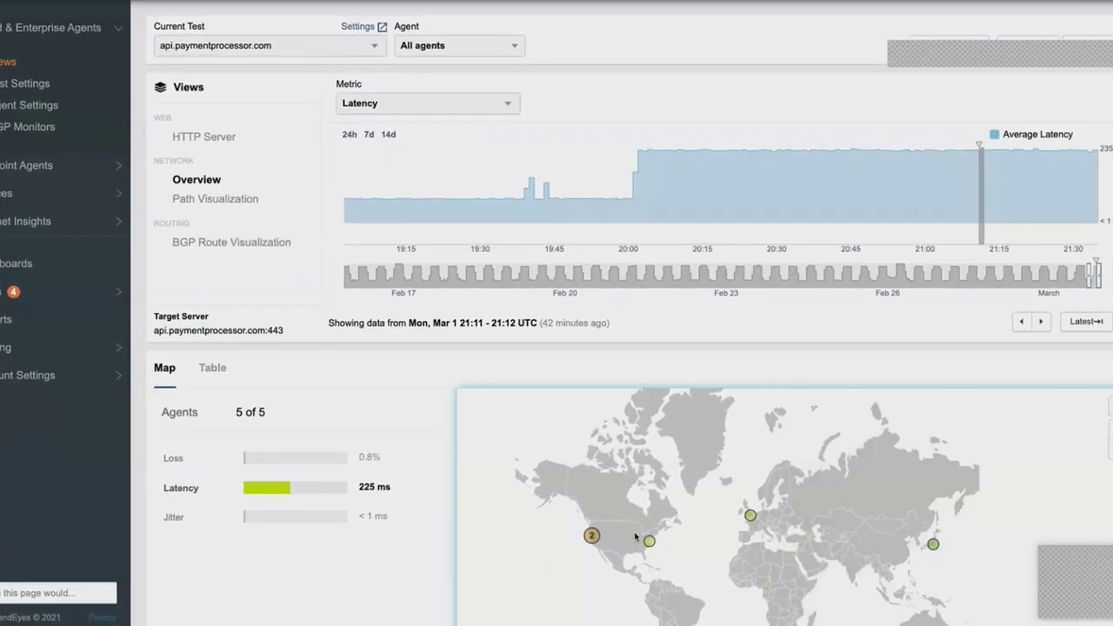
# Zoom the agent map in on the United States and inspect latency at the Virginia, San Francisco and AD-Insurance Production agents.
pyautogui.scroll(-1, 634, 531)
pyautogui.scroll(-1, 415, 570)
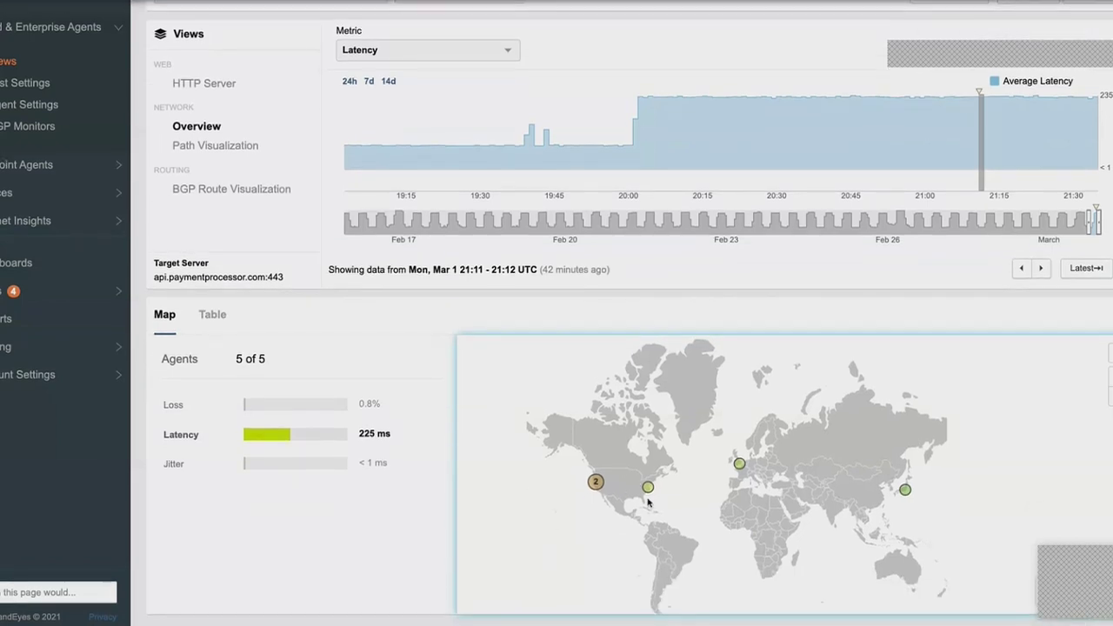
pyautogui.scroll(2, 626, 494)
pyautogui.scroll(3, 626, 493)
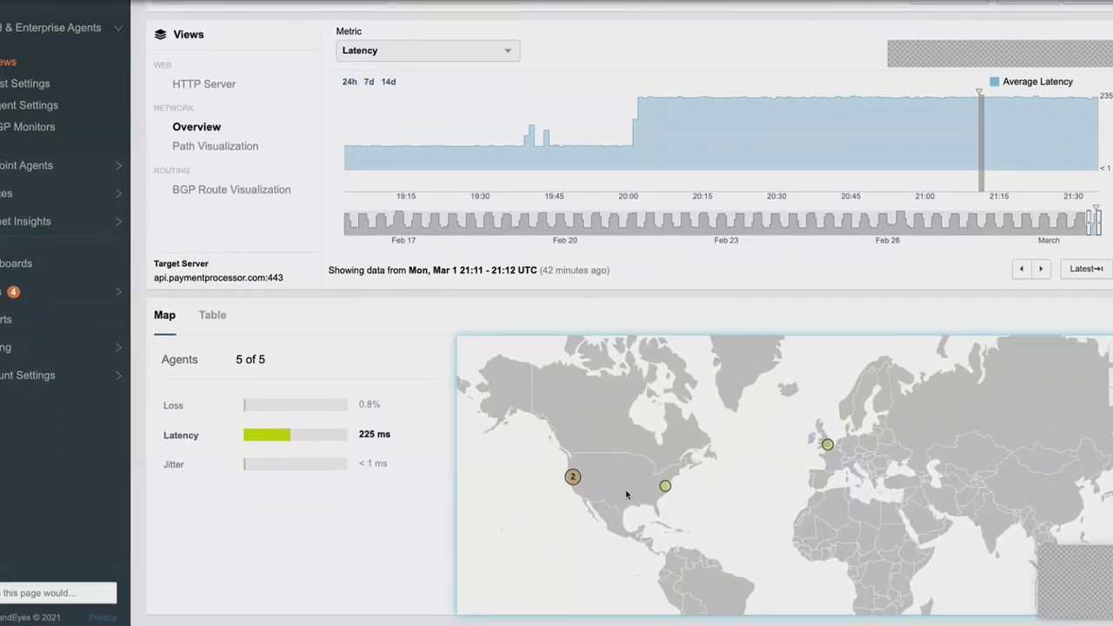
pyautogui.scroll(2, 626, 494)
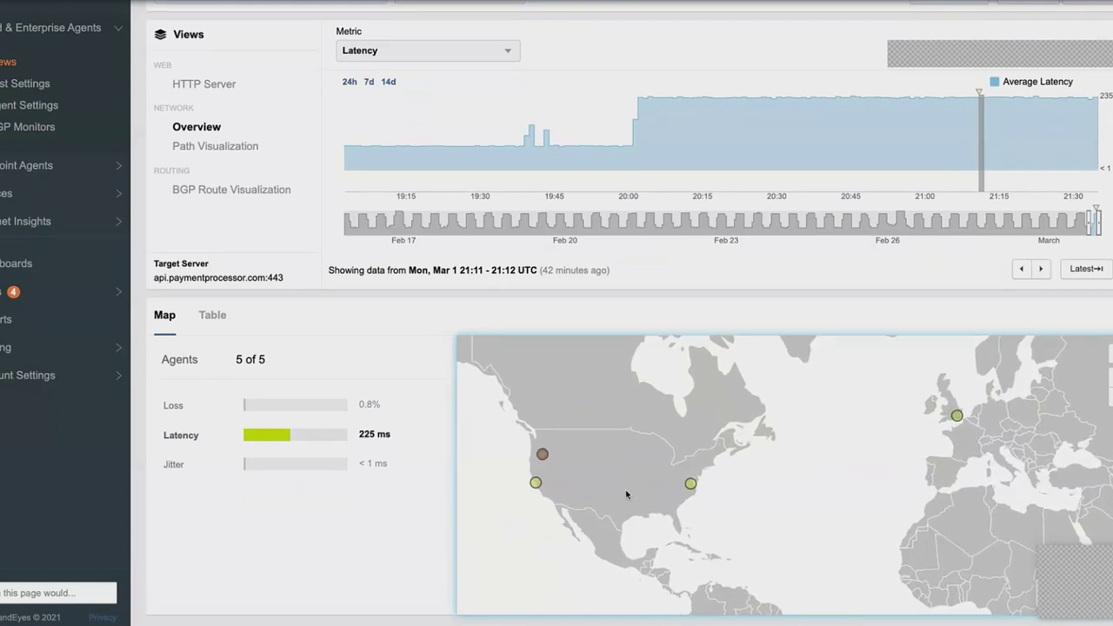
pyautogui.moveTo(702, 485)
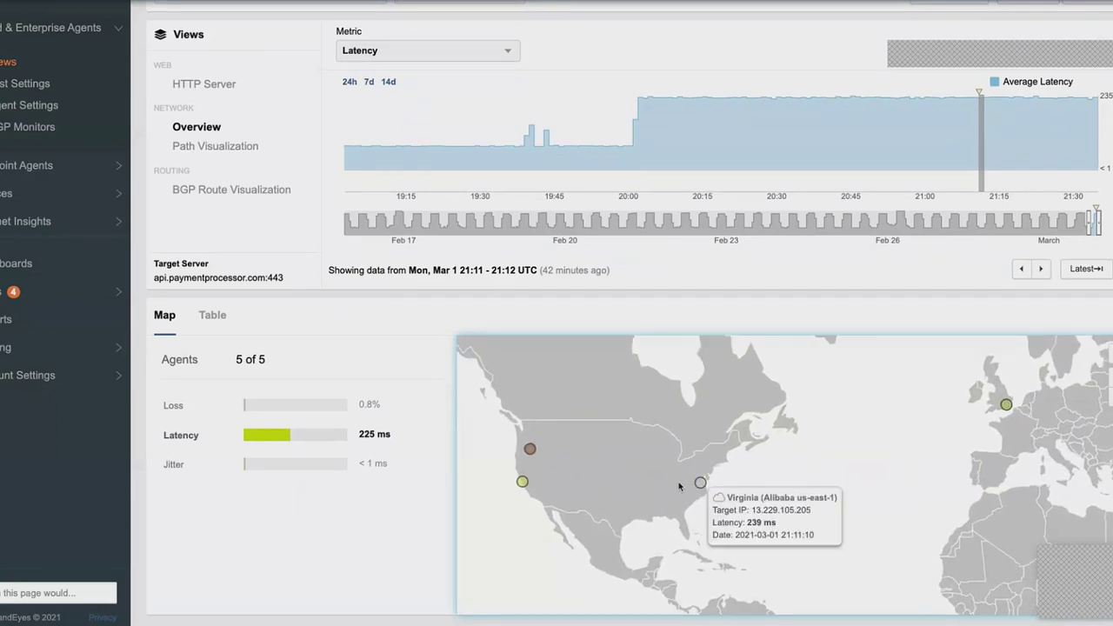
pyautogui.moveTo(521, 484)
pyautogui.moveTo(531, 451)
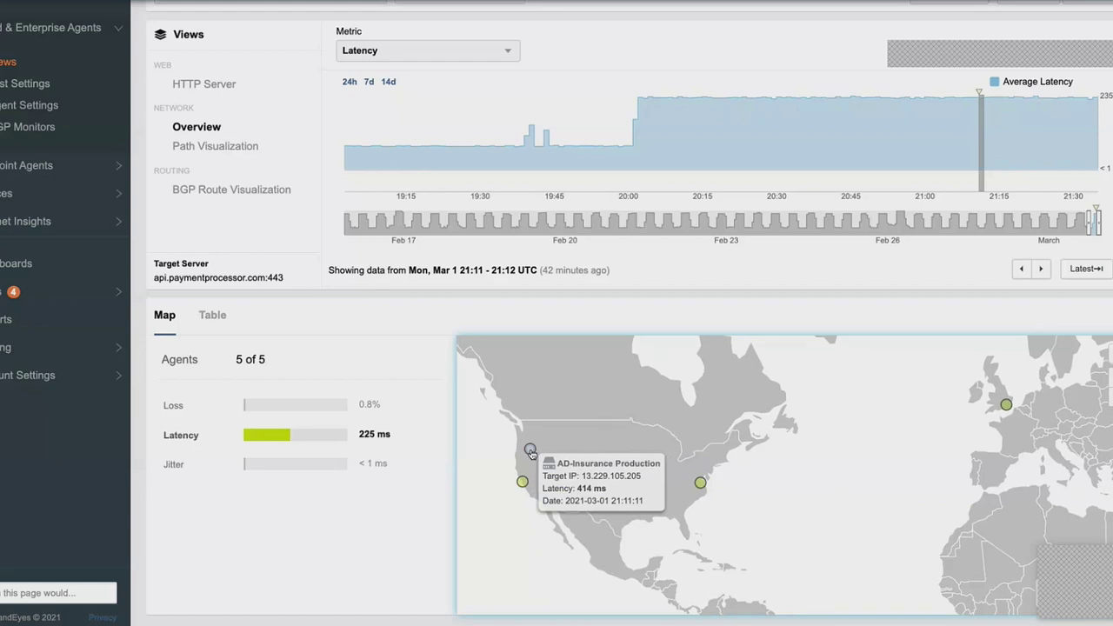
pyautogui.click(212, 315)
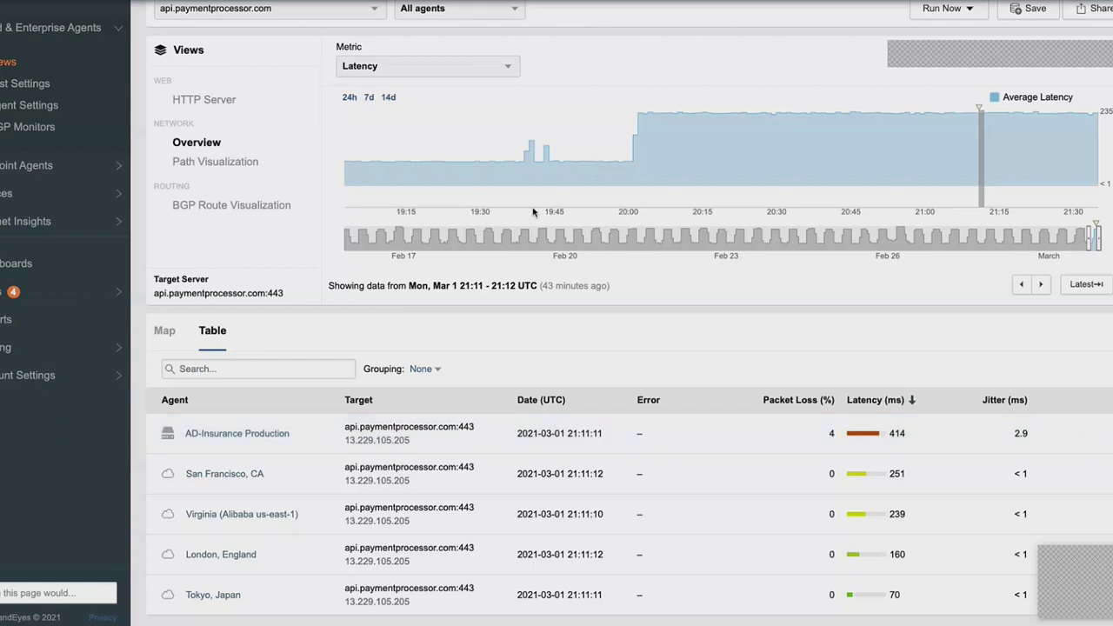
pyautogui.moveTo(578, 163)
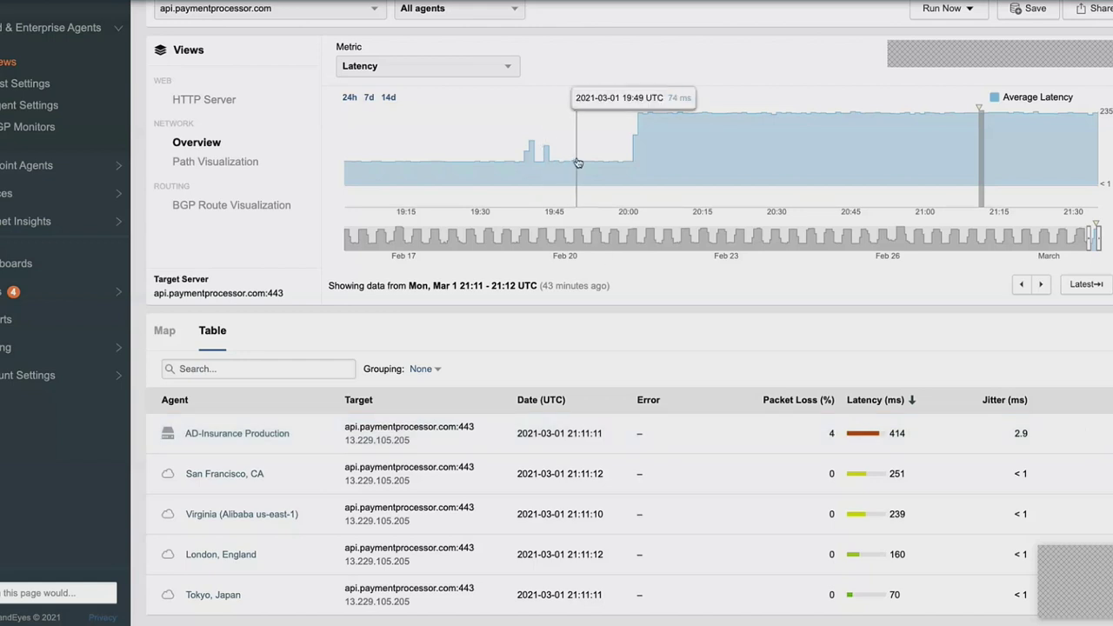
pyautogui.click(578, 163)
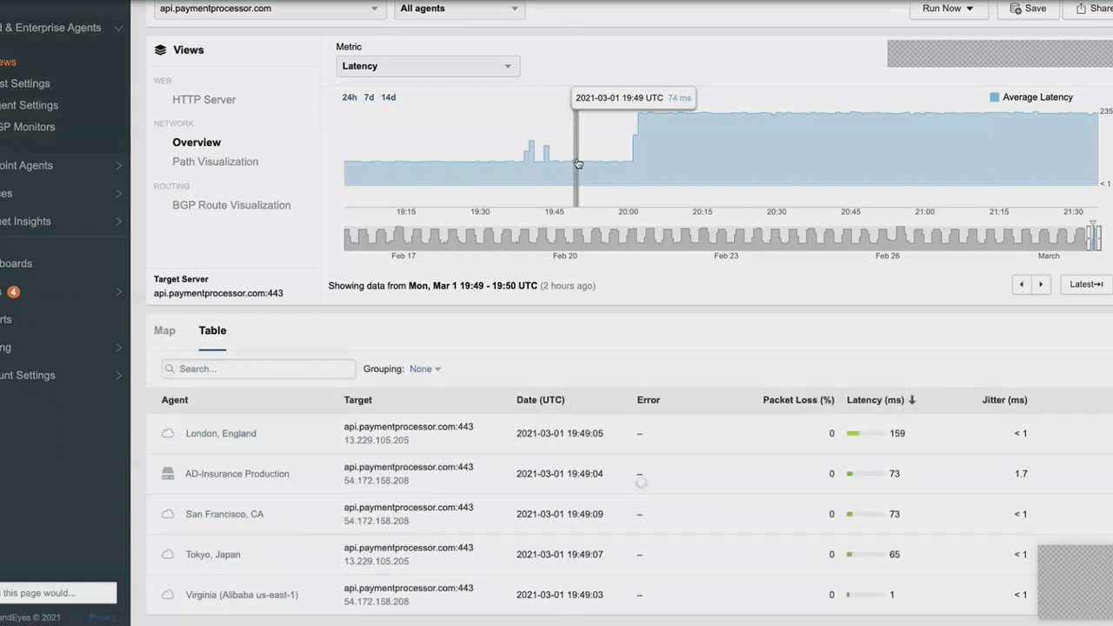
# Open the Path Visualization and examine the AD-Insurance Production agent's details and its path to the Amazon server in Ashburn.
pyautogui.click(221, 168)
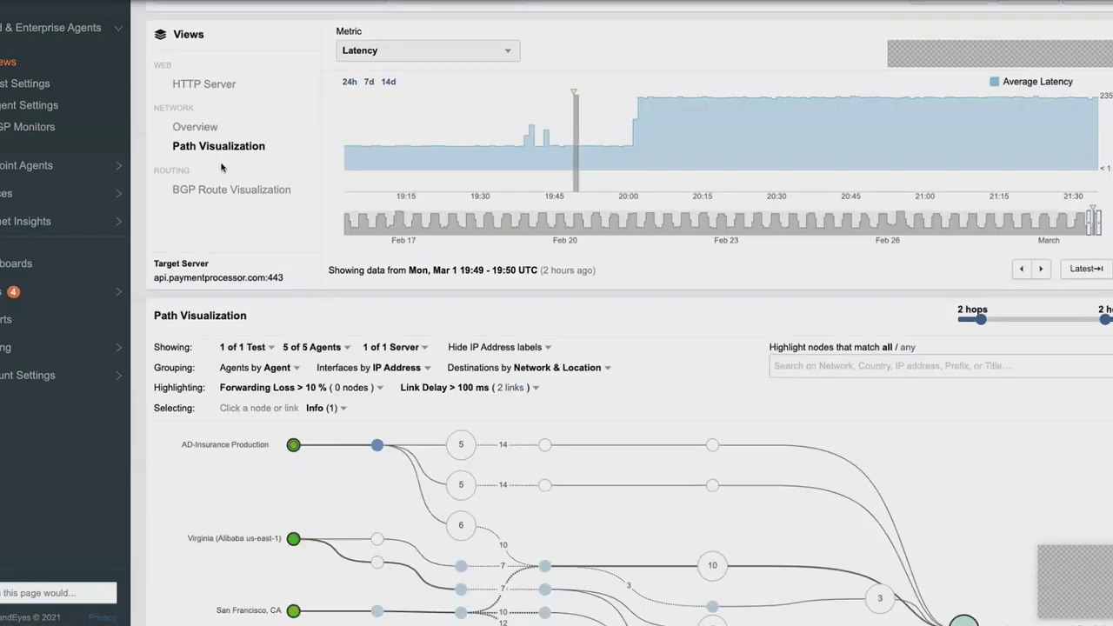
pyautogui.scroll(-1, 679, 330)
pyautogui.scroll(-3, 679, 330)
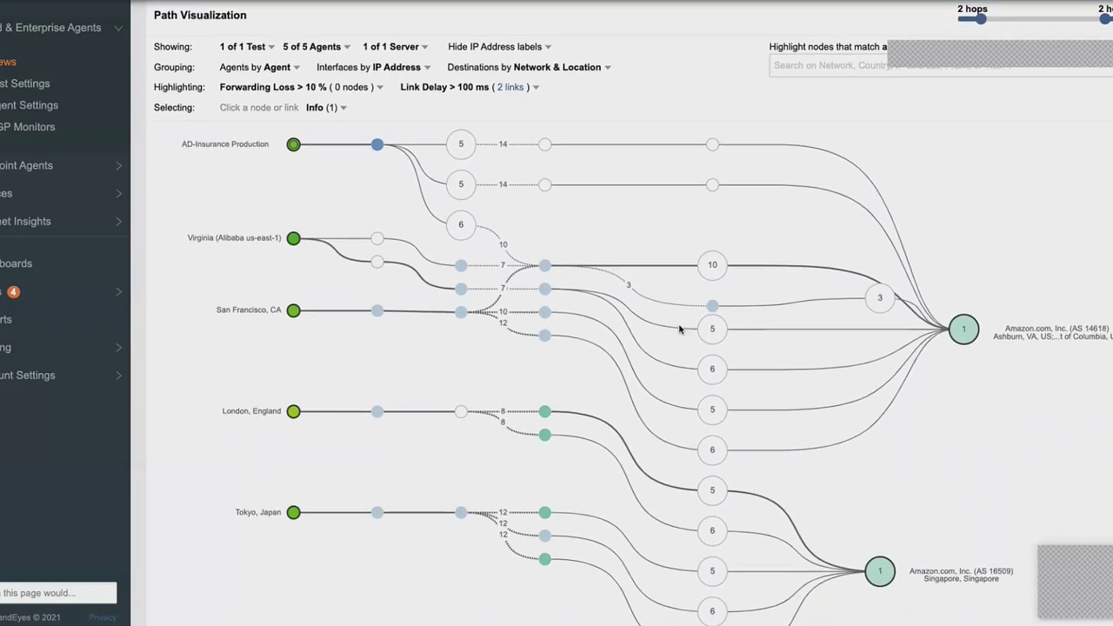
pyautogui.click(293, 237)
pyautogui.click(293, 144)
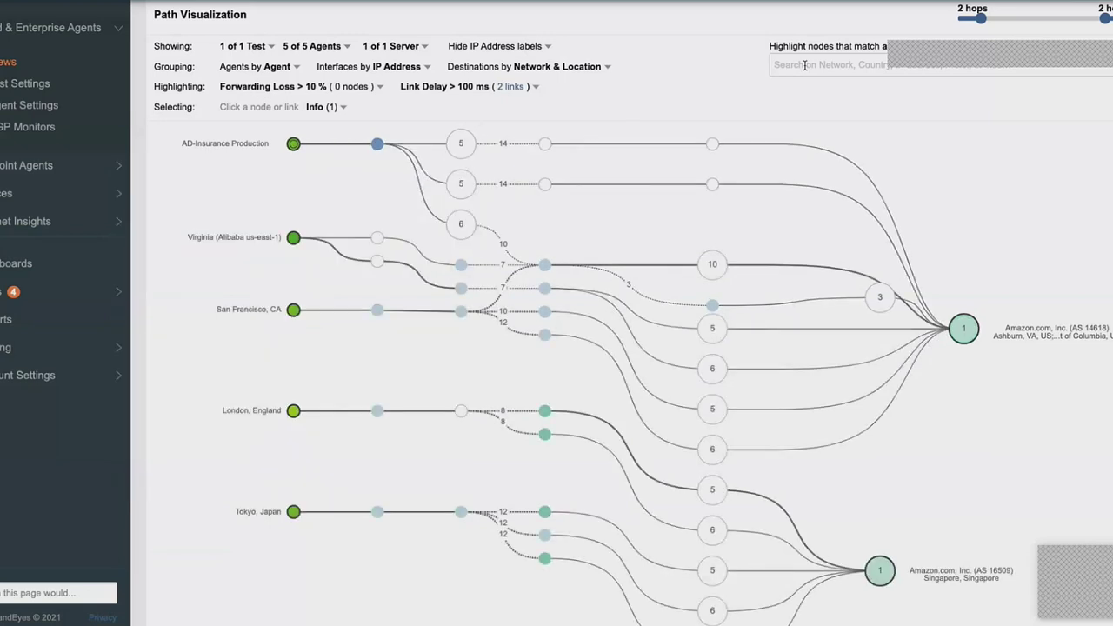
pyautogui.click(294, 144)
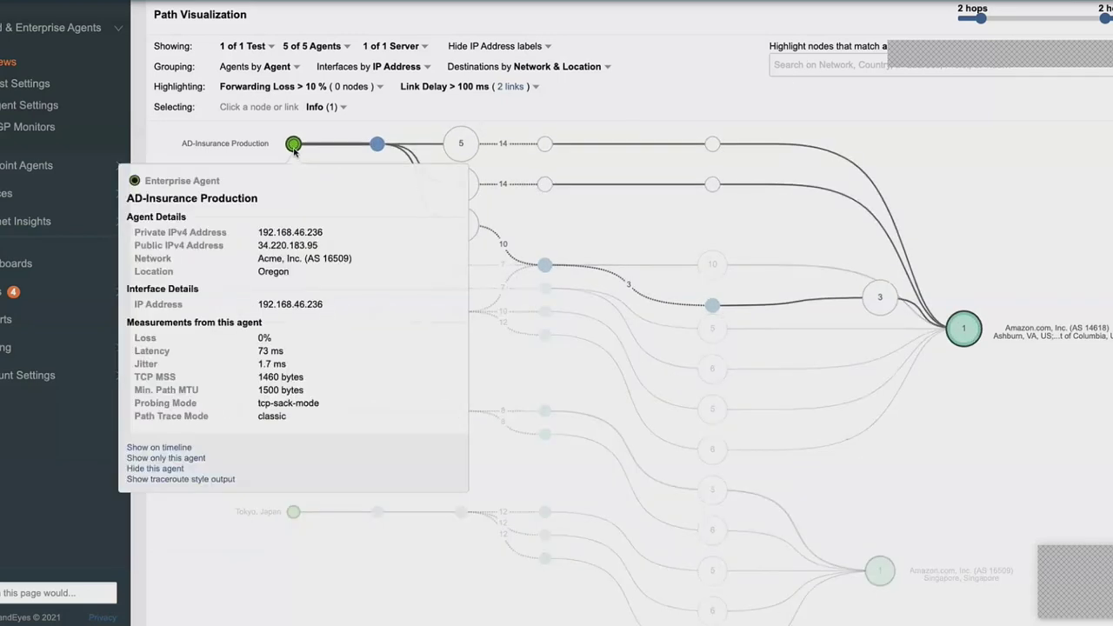
pyautogui.moveTo(967, 329)
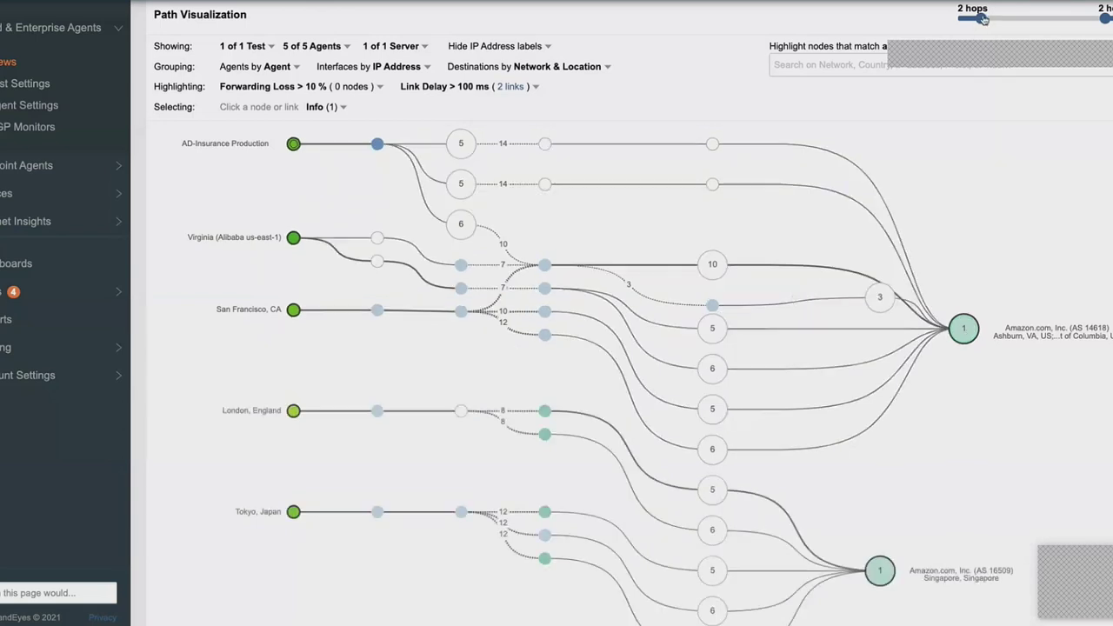
# Expand the paths to 5 hops from the agents and 3 hops from the destination, and inspect nodes on the San Francisco path.
pyautogui.moveTo(981, 17); pyautogui.dragTo(1006, 19)
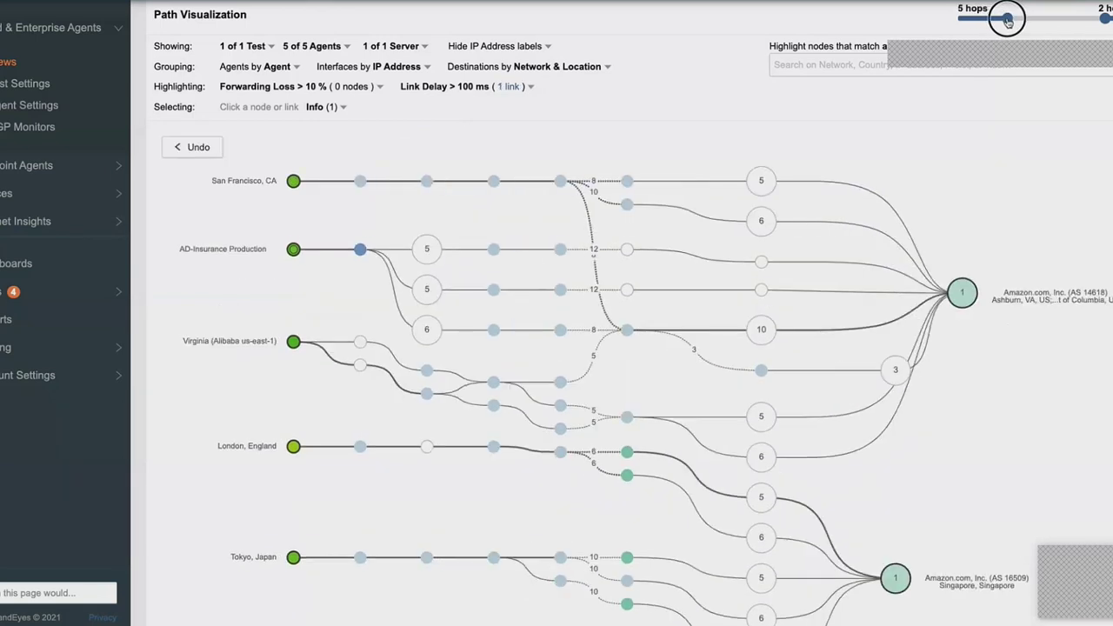
pyautogui.moveTo(1104, 23); pyautogui.dragTo(1097, 19)
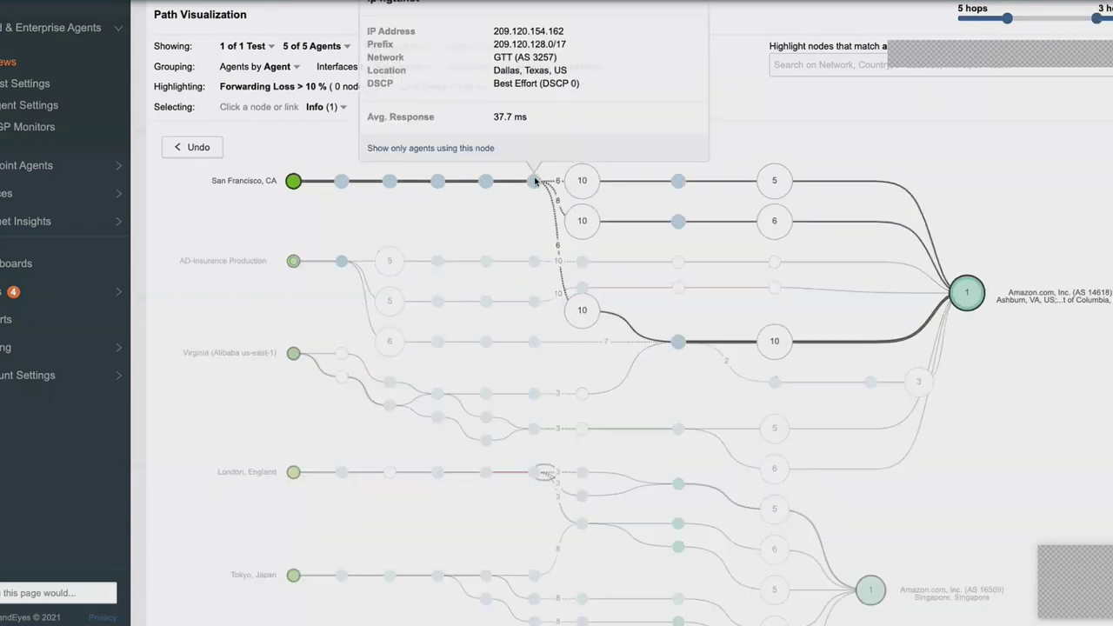
pyautogui.moveTo(678, 182)
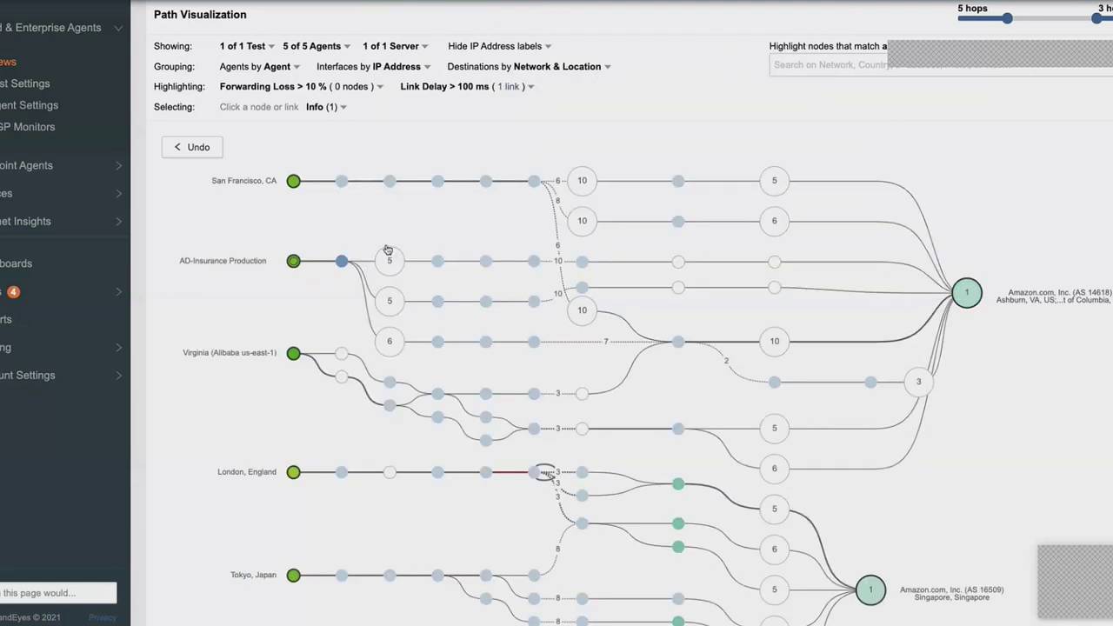
# Trace the AD-Insurance Production paths and all agent paths that end at the Amazon server in Ashburn.
pyautogui.scroll(-1, 223, 331)
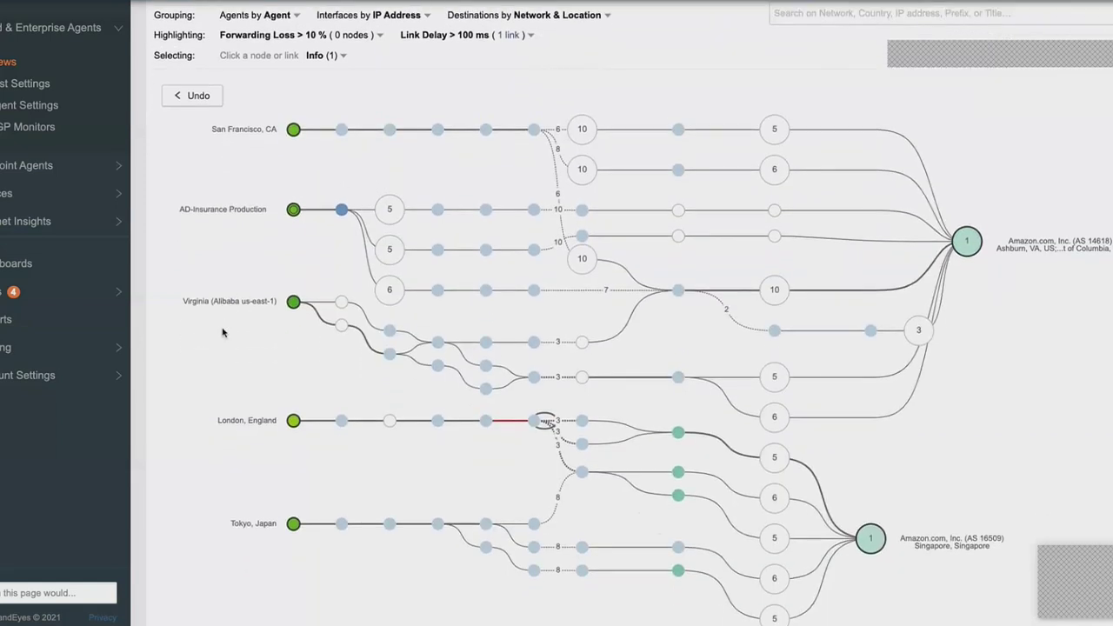
pyautogui.moveTo(294, 209)
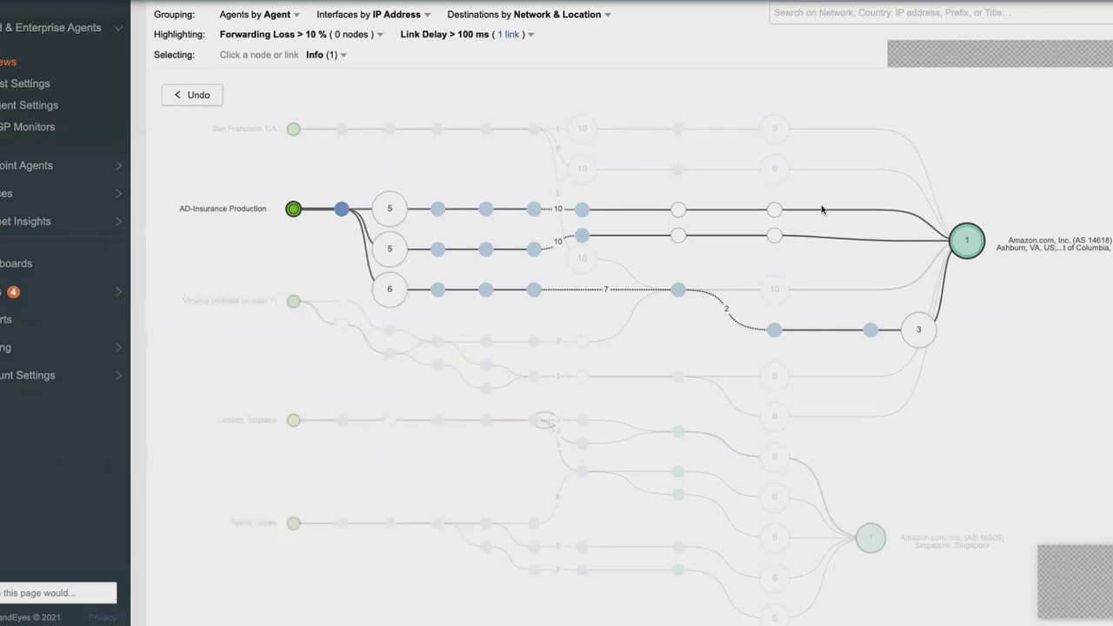
pyautogui.moveTo(968, 242)
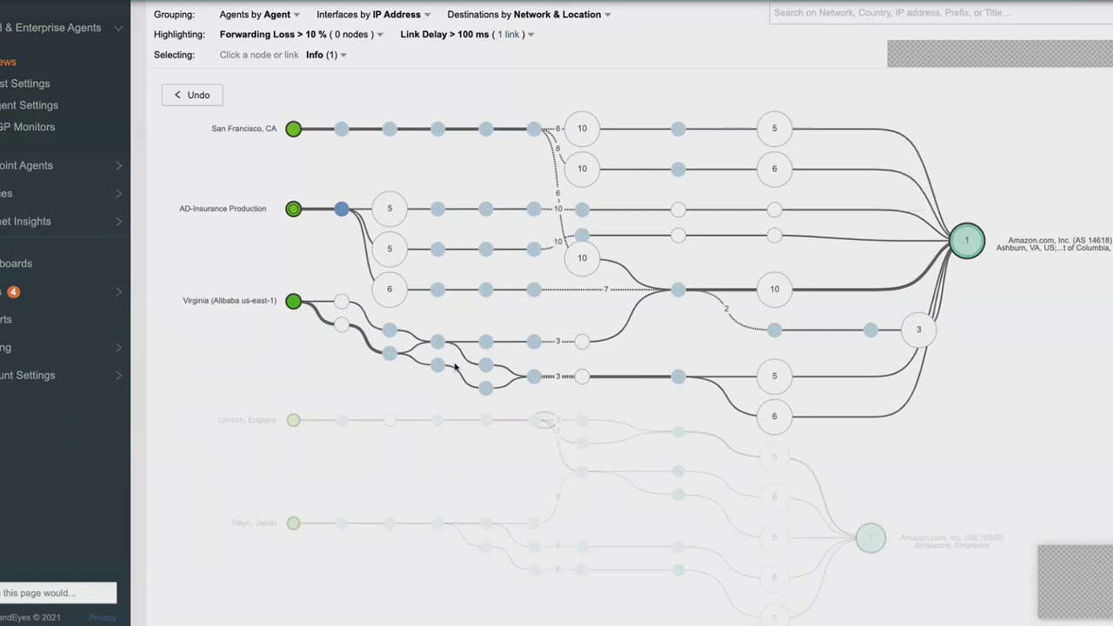
# Examine the Tokyo agent's details and the paths that end at the Amazon server in Singapore.
pyautogui.scroll(-2, 243, 449)
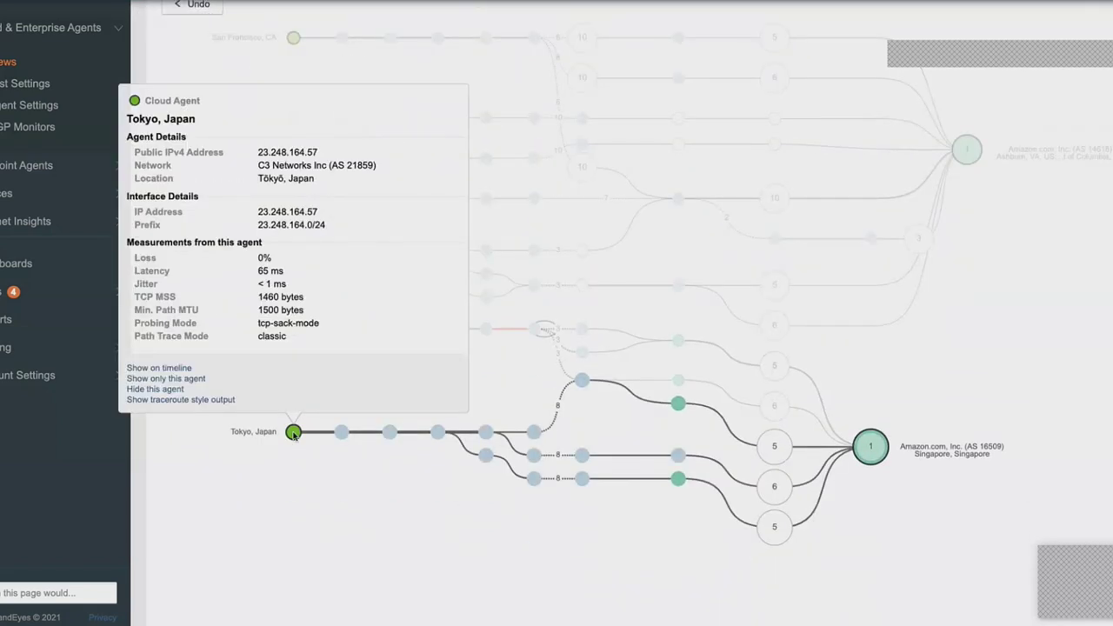
pyautogui.moveTo(871, 447)
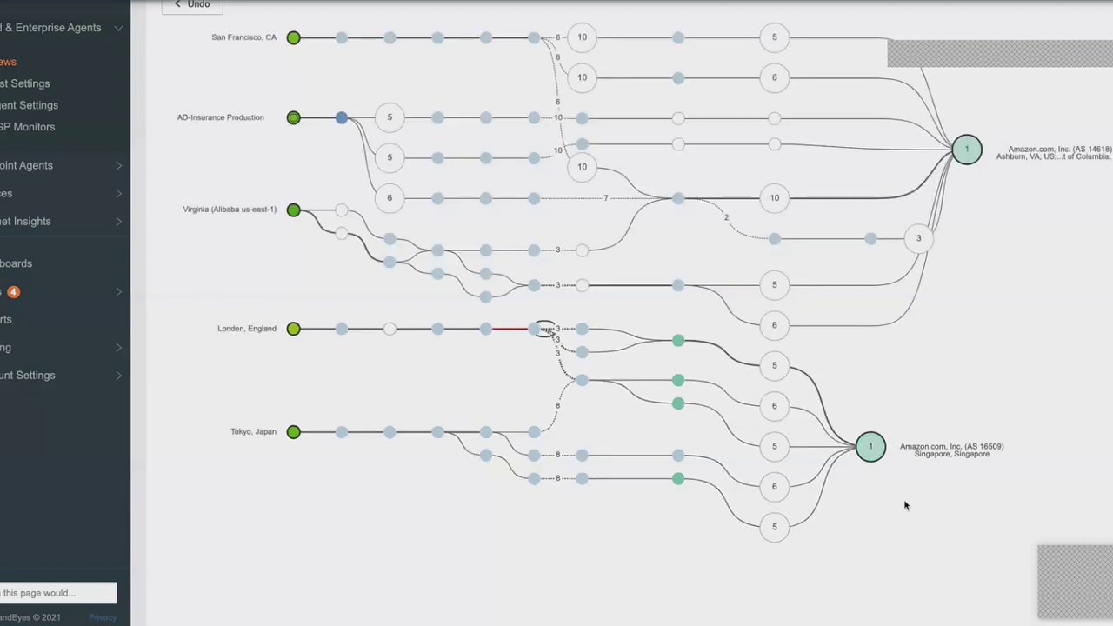
pyautogui.scroll(2, 904, 505)
pyautogui.scroll(3, 904, 505)
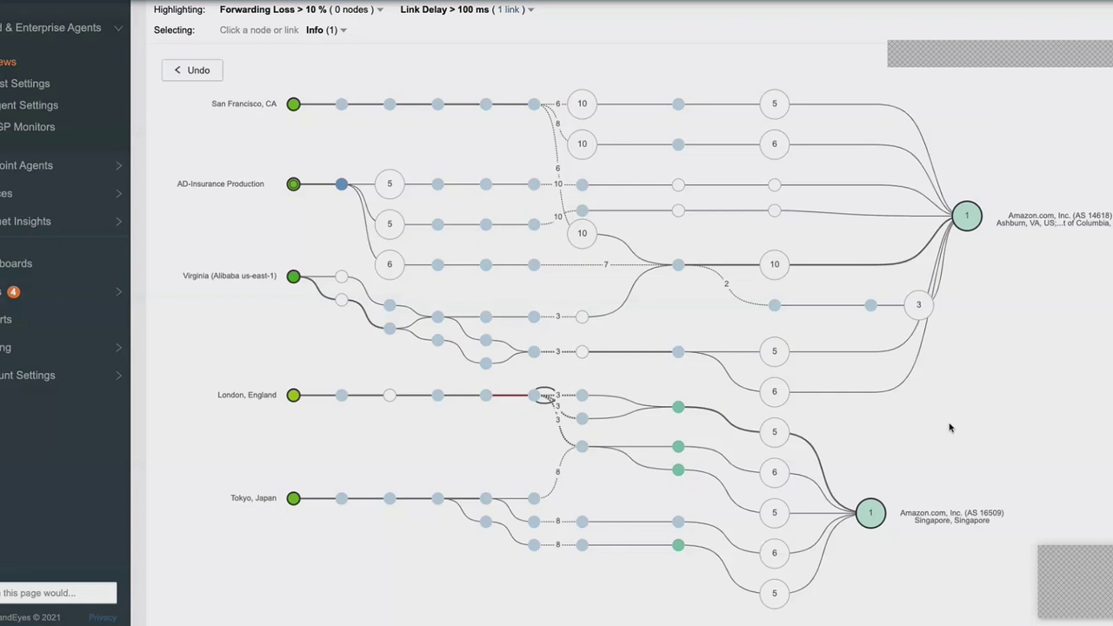
# Show the Path Visualization data for Mar 1, 20:13 UTC on the latency timeline.
pyautogui.scroll(1, 950, 428)
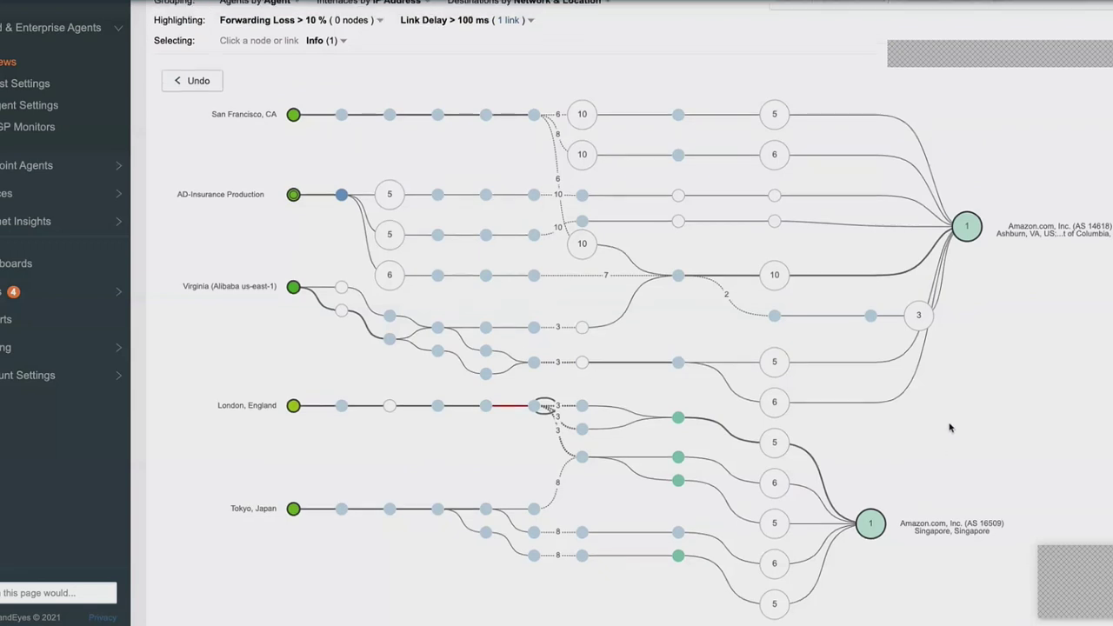
pyautogui.scroll(10, 950, 428)
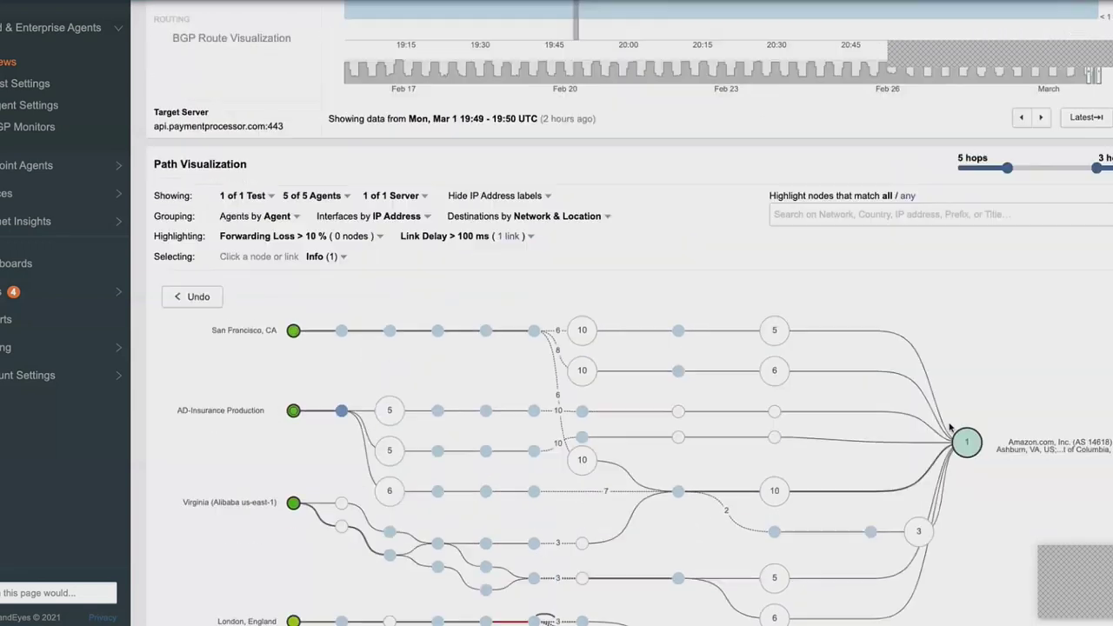
pyautogui.click(694, 104)
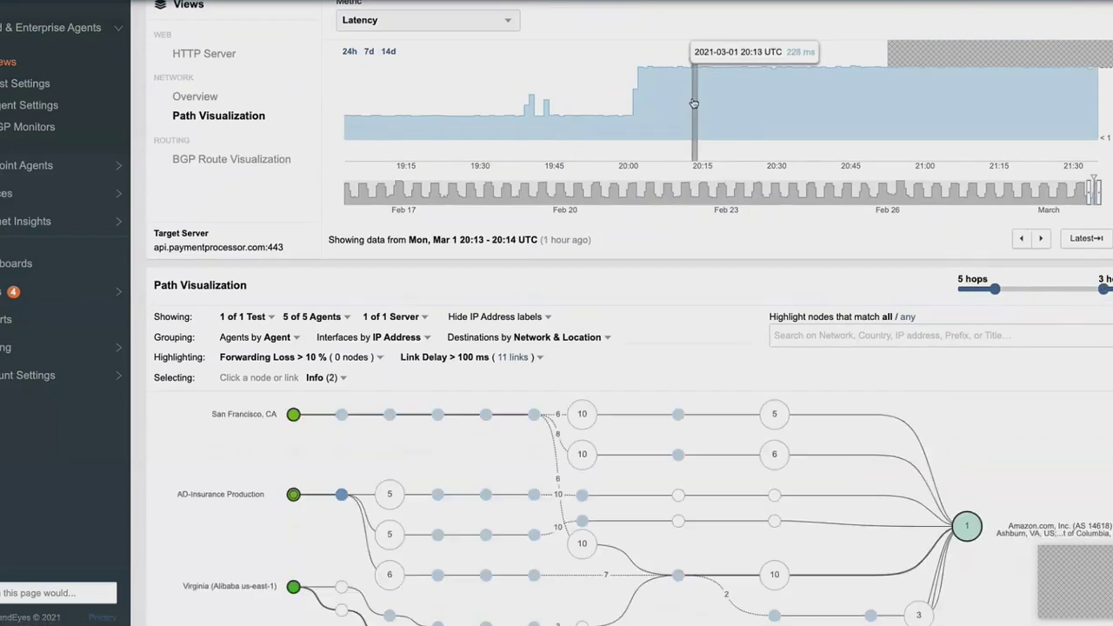
pyautogui.scroll(-6, 327, 318)
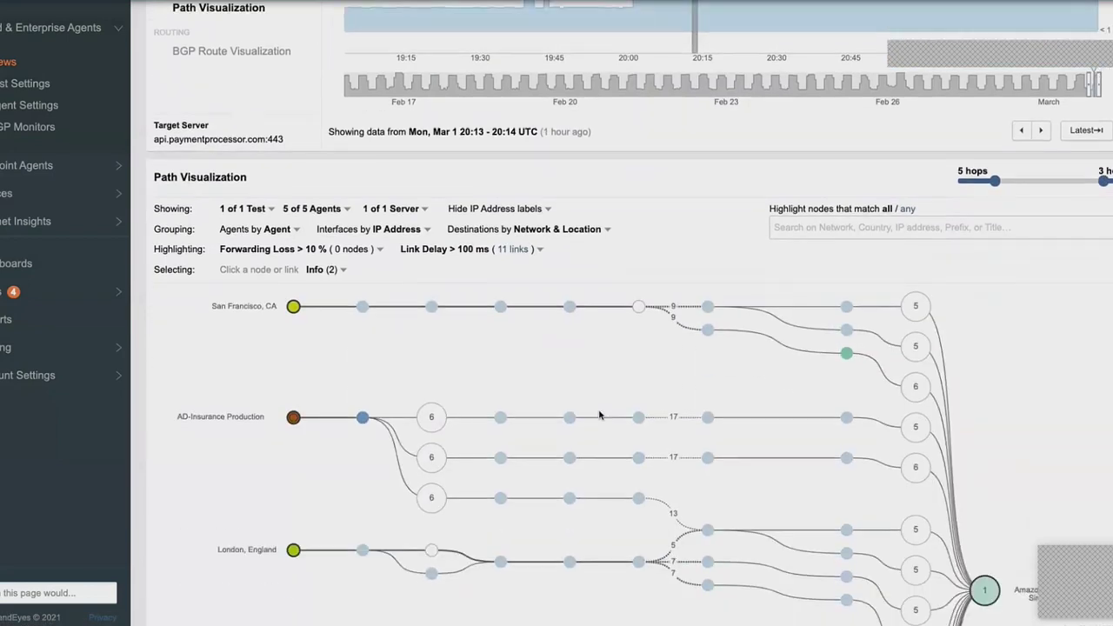
# Trace the agent paths that end at the Amazon server in Singapore and examine the AD-Insurance Production agent's details.
pyautogui.click(294, 303)
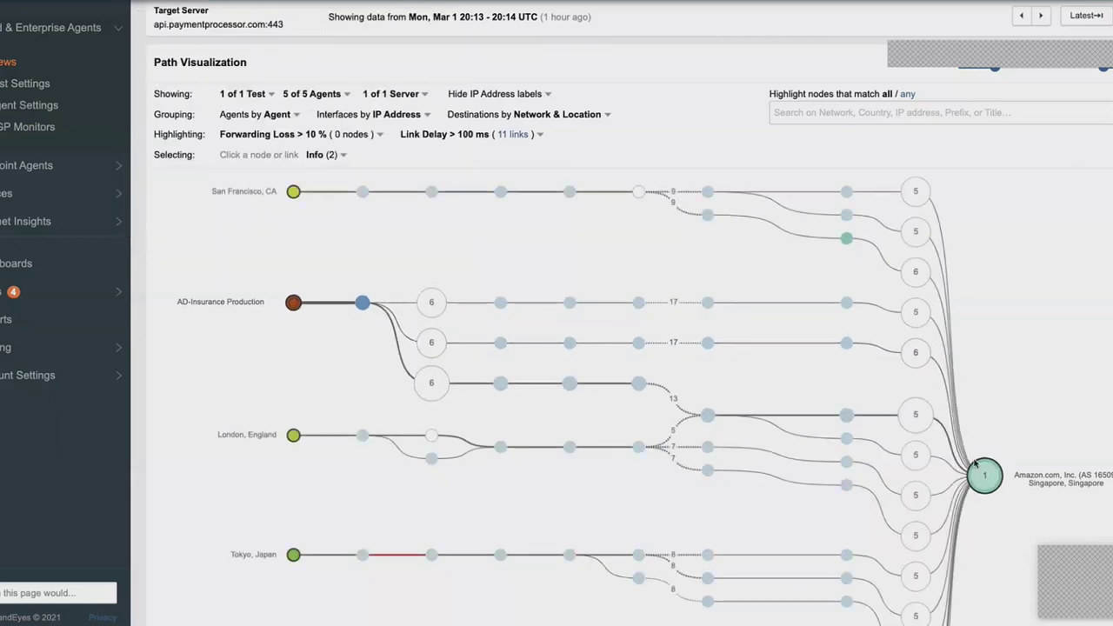
pyautogui.moveTo(985, 474)
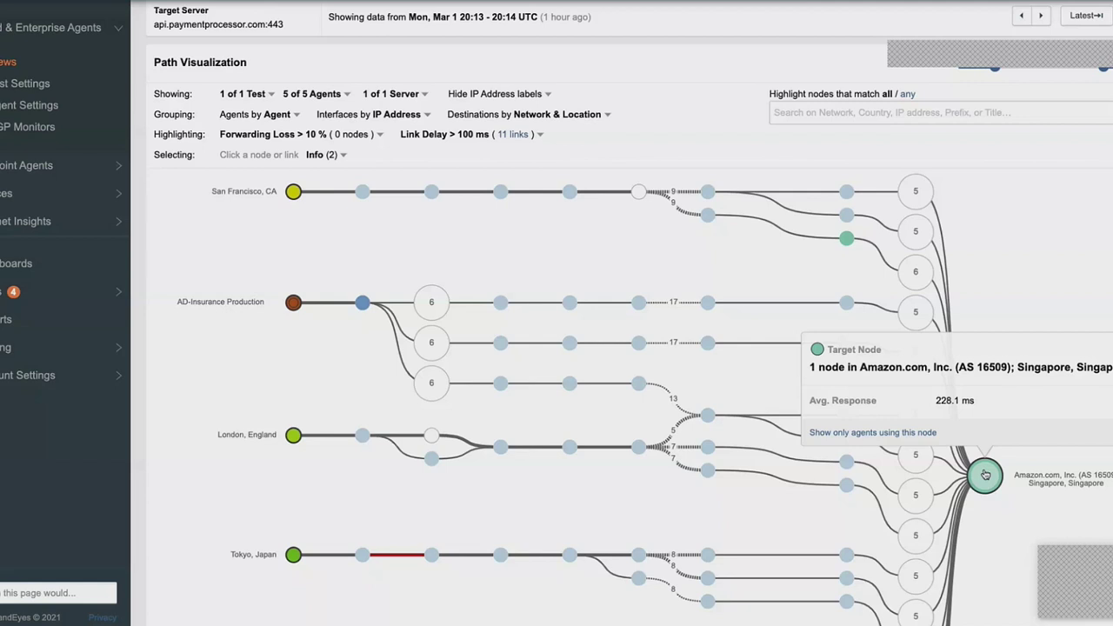
pyautogui.moveTo(800, 416)
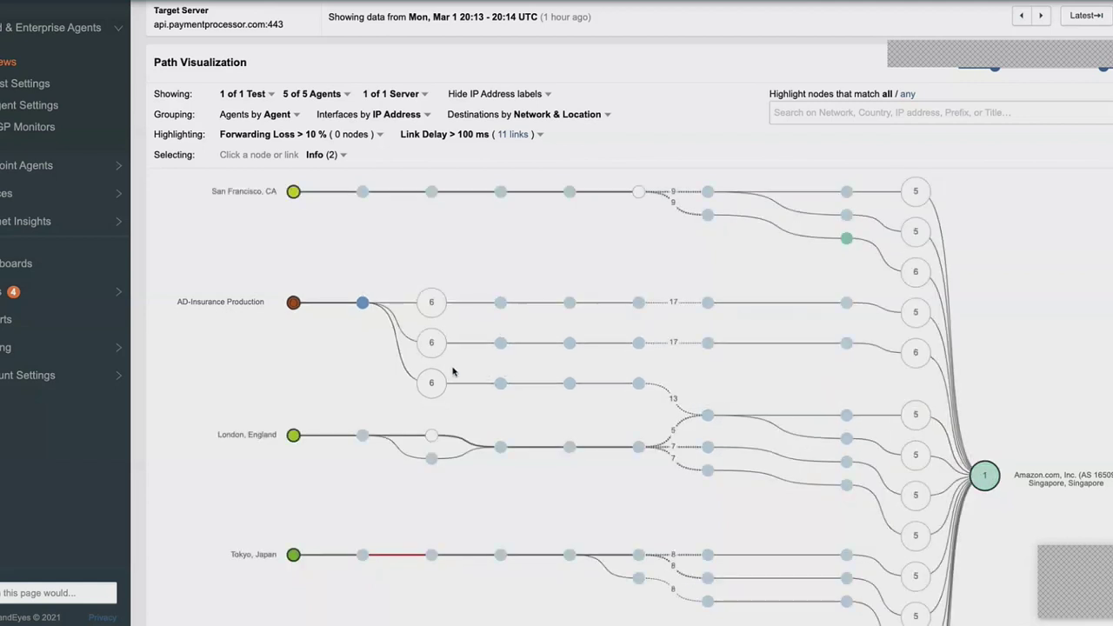
pyautogui.moveTo(294, 303)
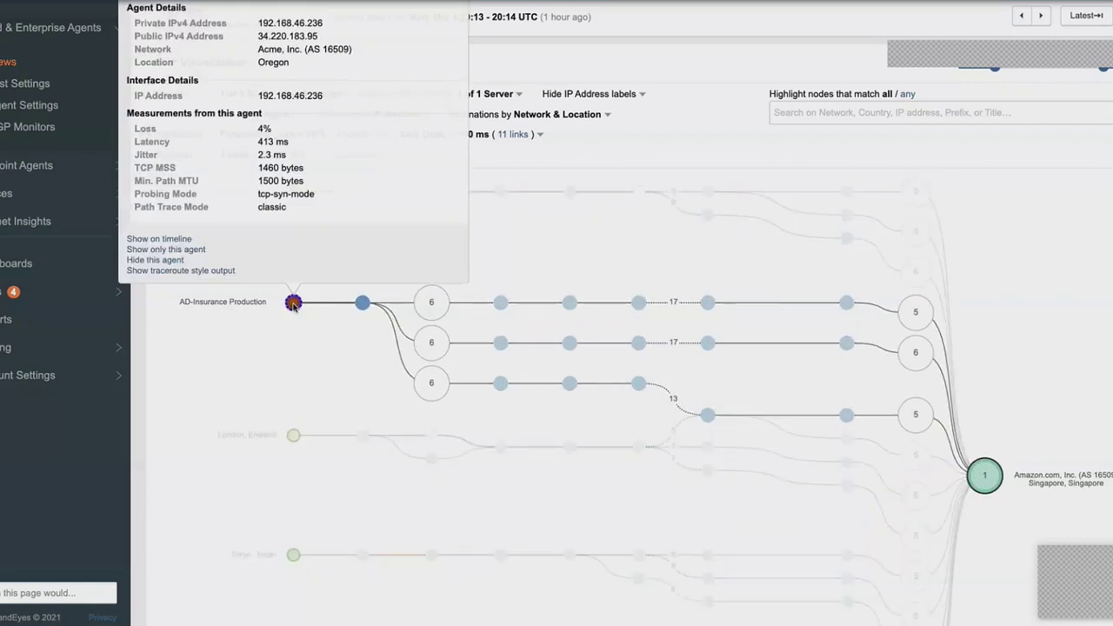
pyautogui.scroll(1, 293, 303)
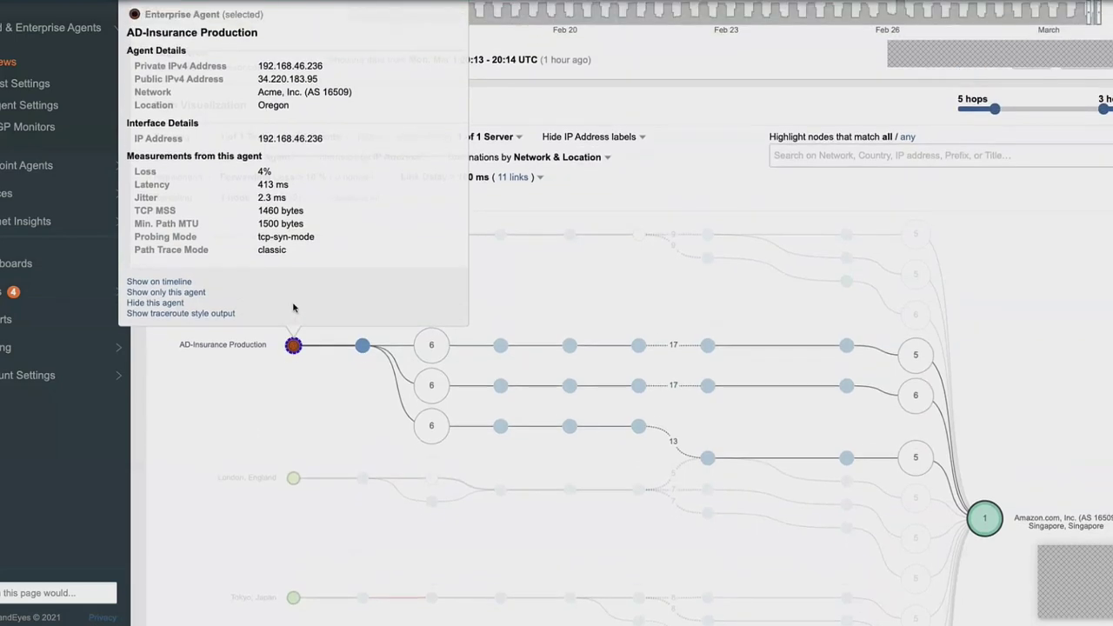
pyautogui.scroll(-1, 293, 308)
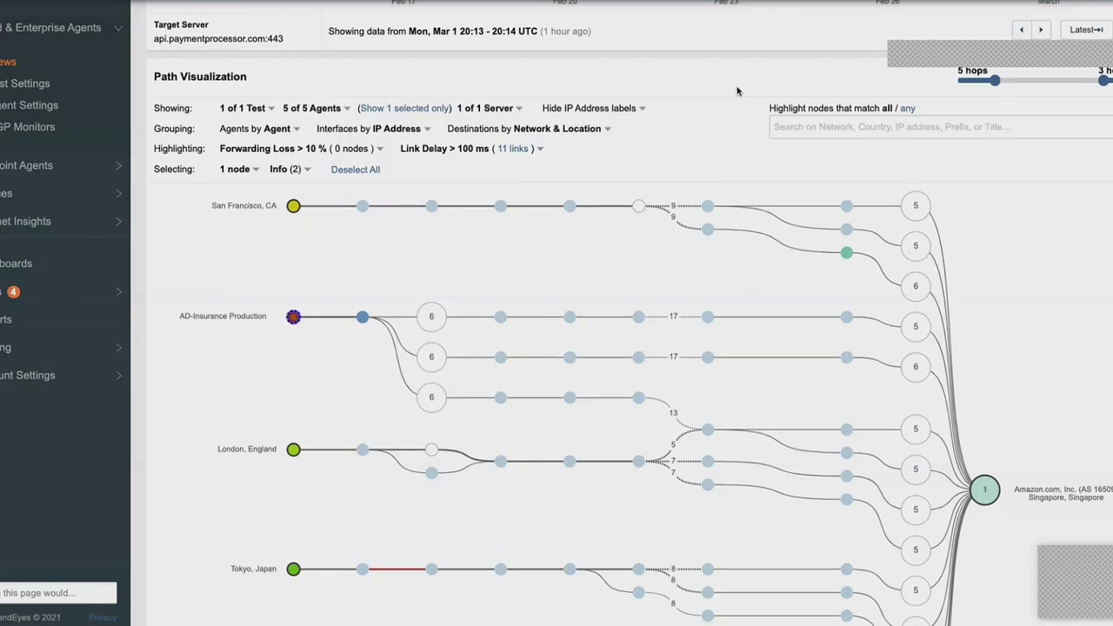
# Share a snapshot with 4 hours of data around Mar 1, 21:09 UTC and copy its link.
pyautogui.scroll(3, 736, 90)
pyautogui.scroll(5, 737, 90)
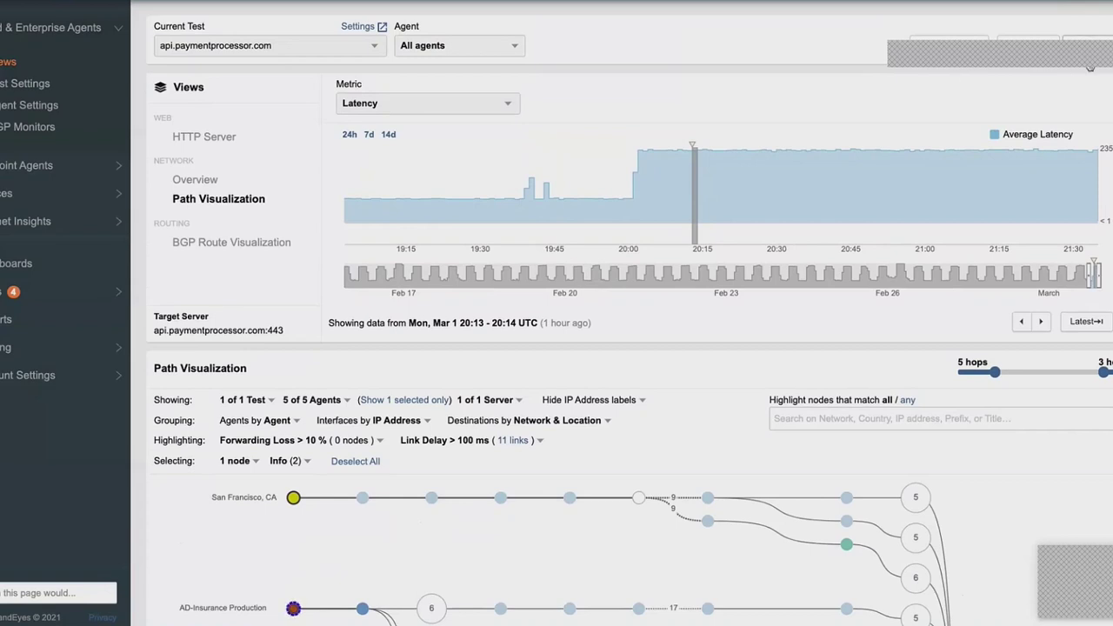
pyautogui.click(975, 237)
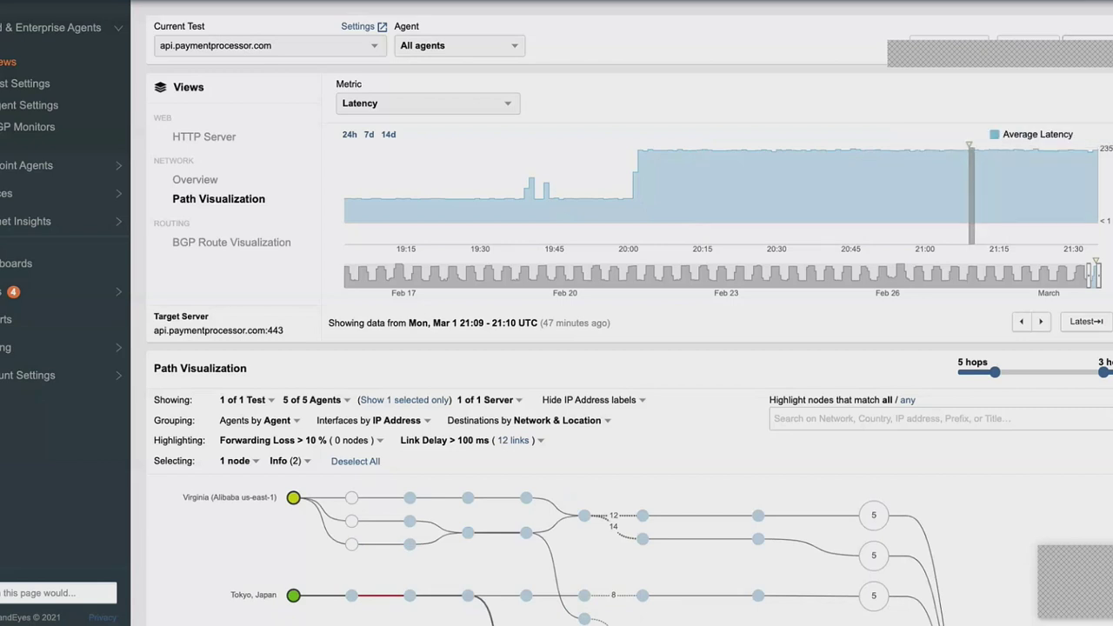
pyautogui.click(1087, 34)
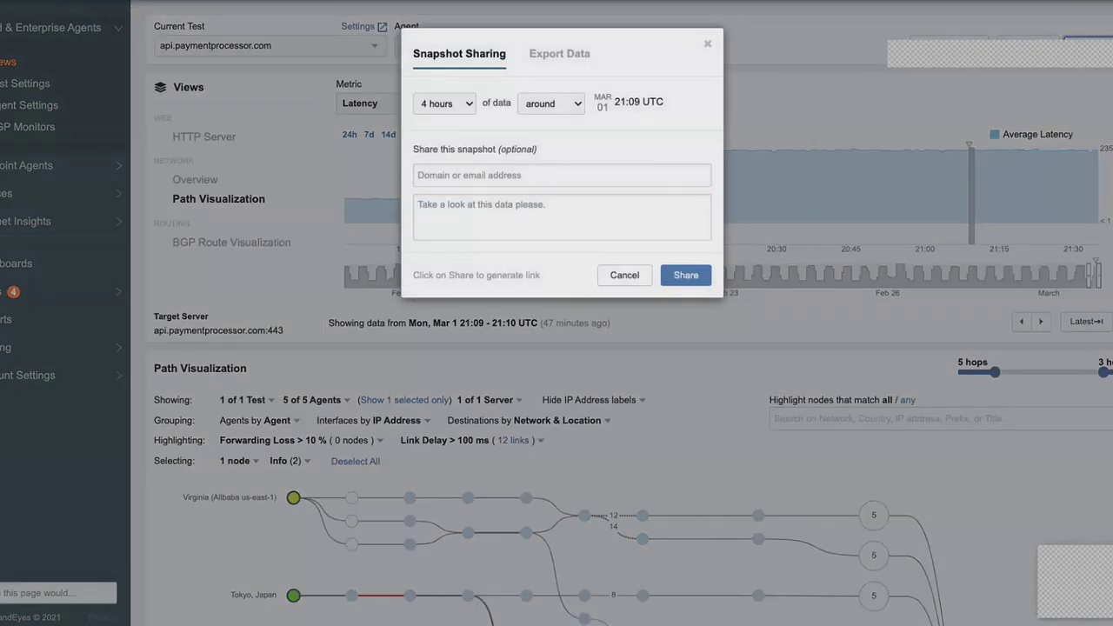
pyautogui.click(686, 277)
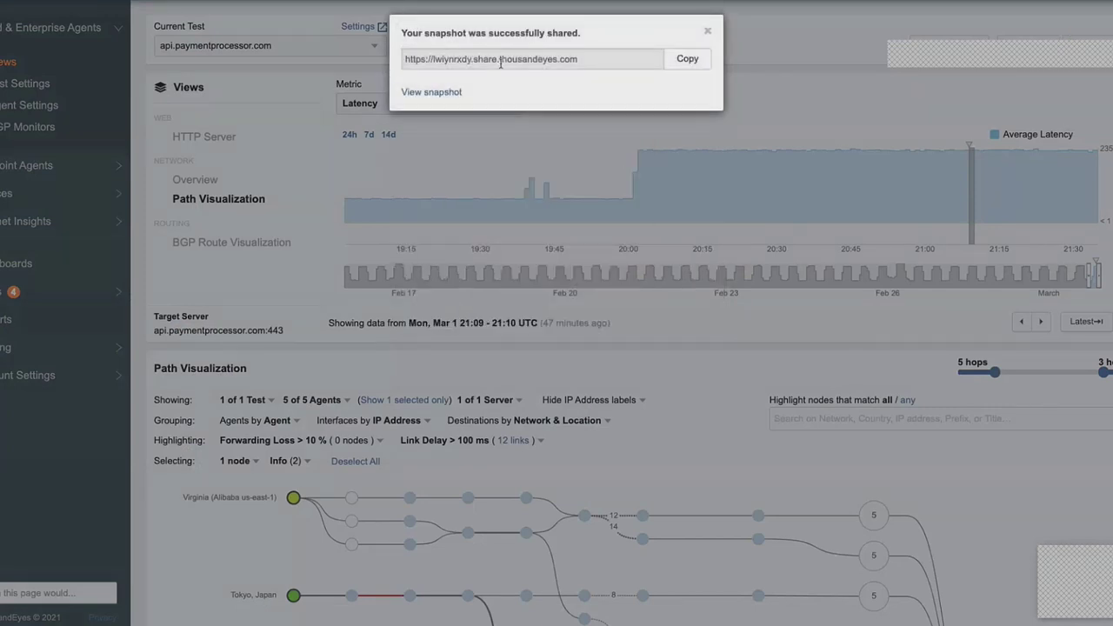
pyautogui.moveTo(433, 60); pyautogui.dragTo(489, 61)
pyautogui.click(674, 59)
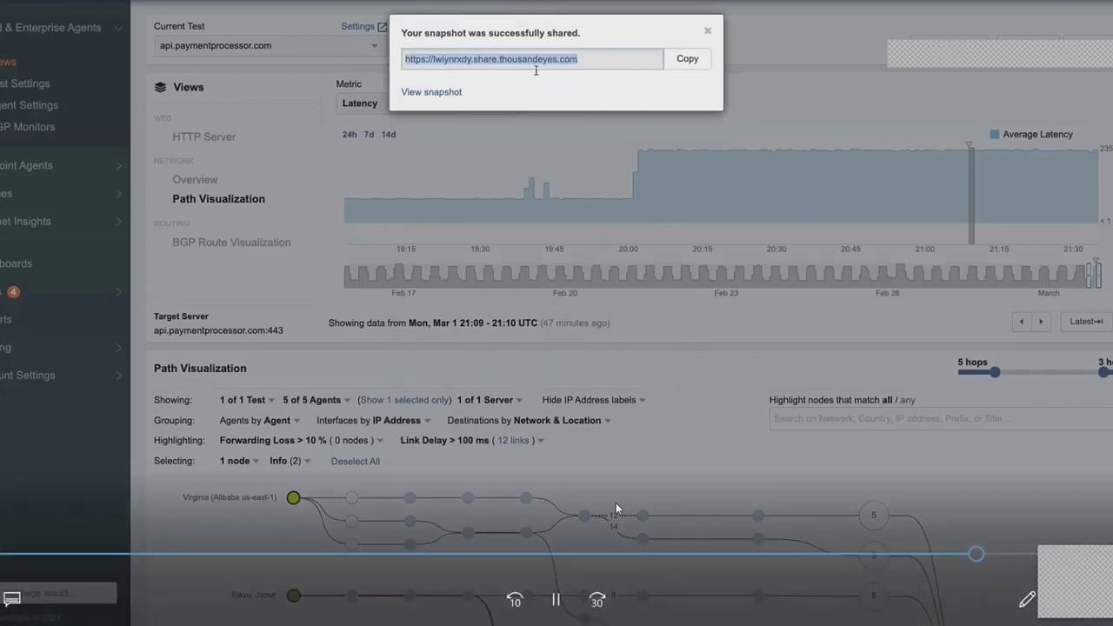
pyautogui.click(555, 599)
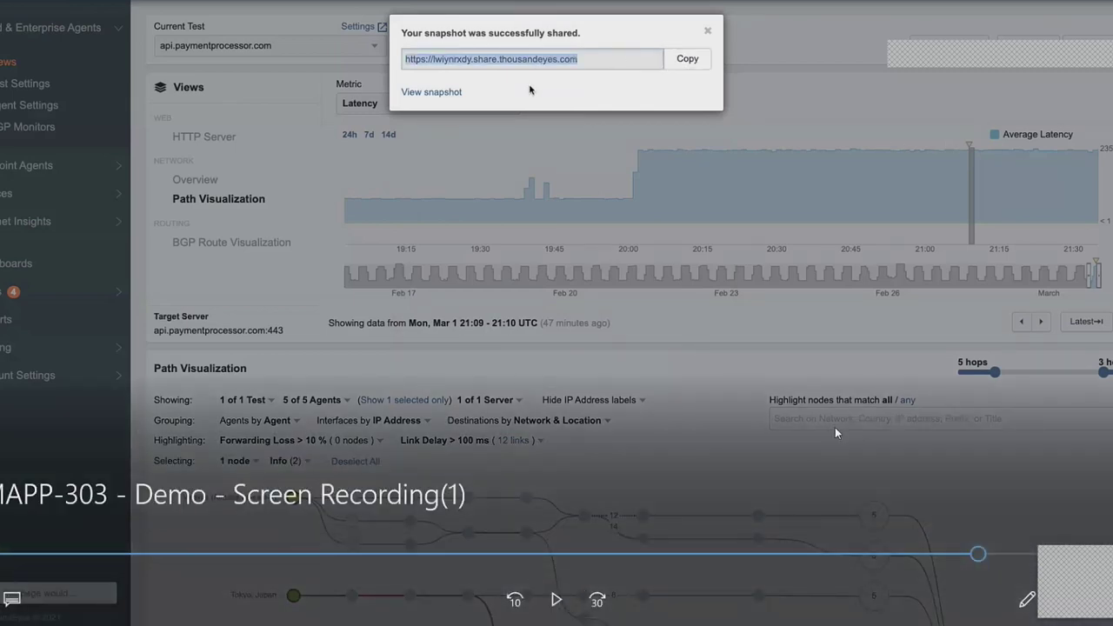
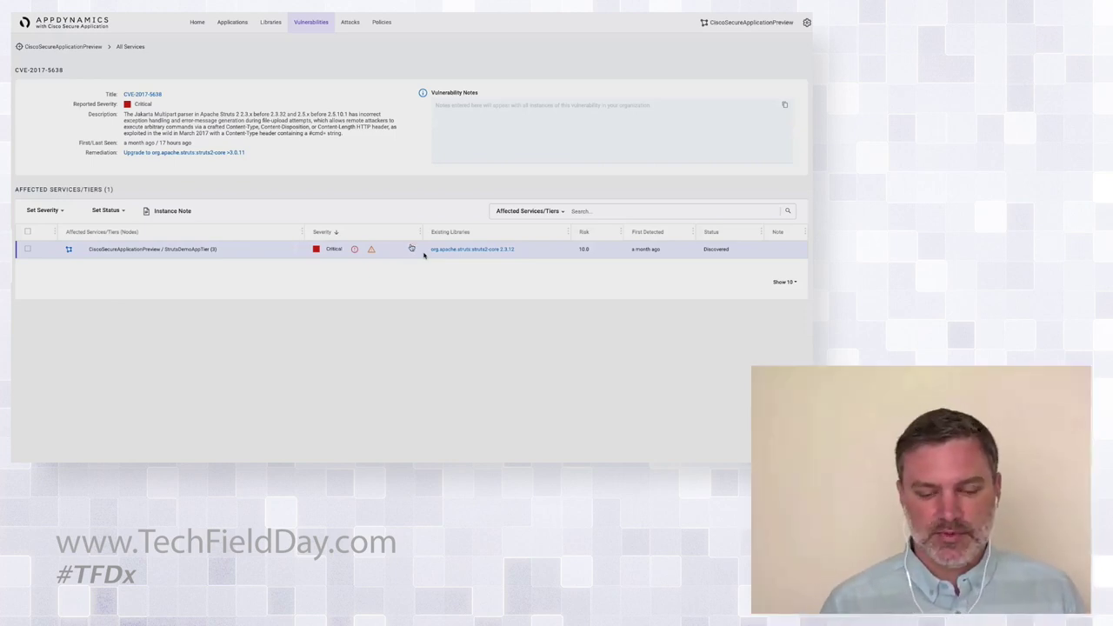
# In AppDynamics with Cisco Secure Application, open the TouchedFinch attack from vulnerability CVE-2017-5638 and read its first event's details.
pyautogui.moveTo(371, 250)
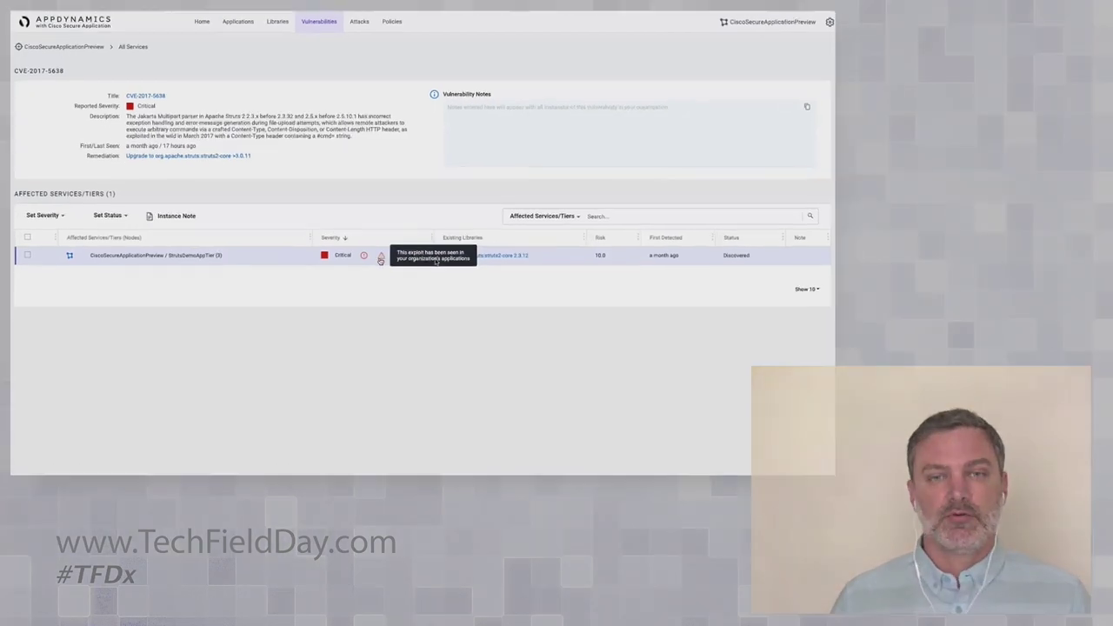
pyautogui.click(380, 259)
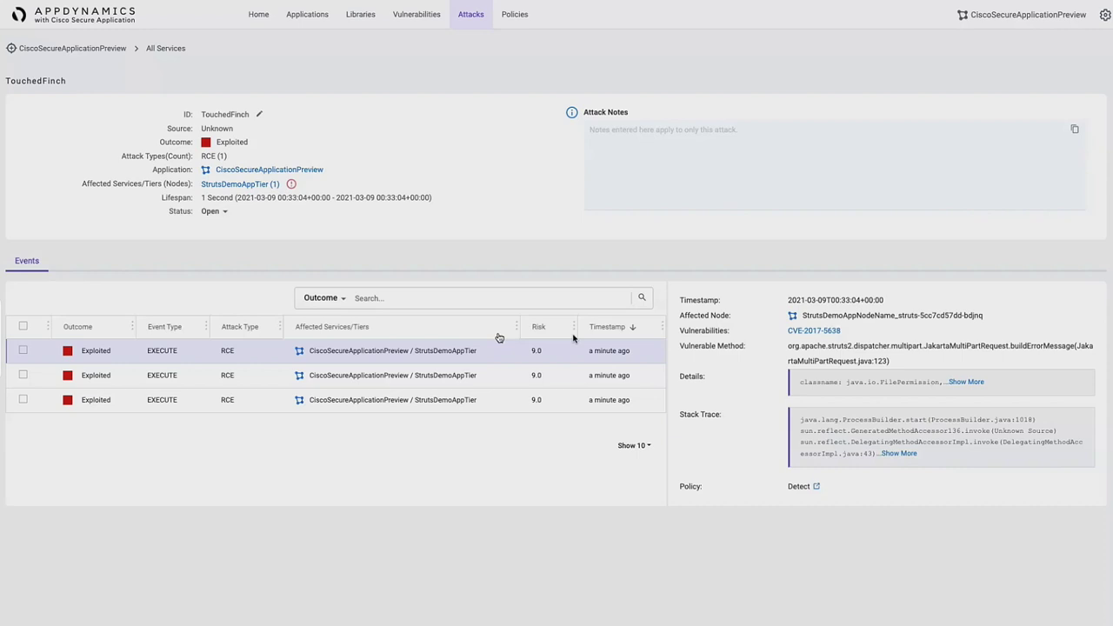
pyautogui.moveTo(633, 453)
pyautogui.click(982, 390)
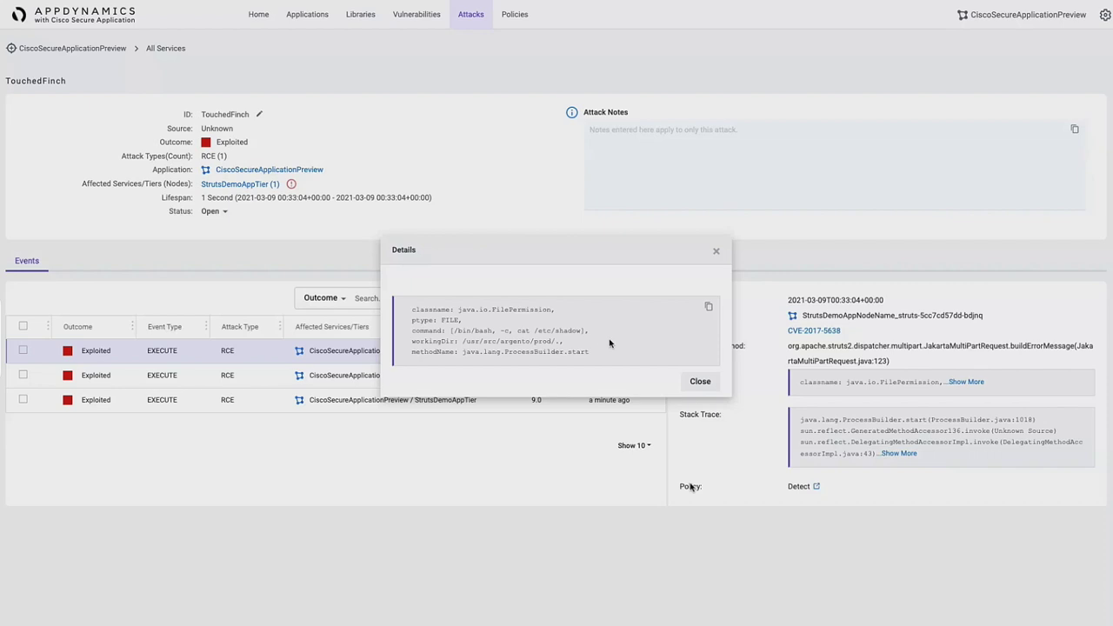
pyautogui.click(699, 387)
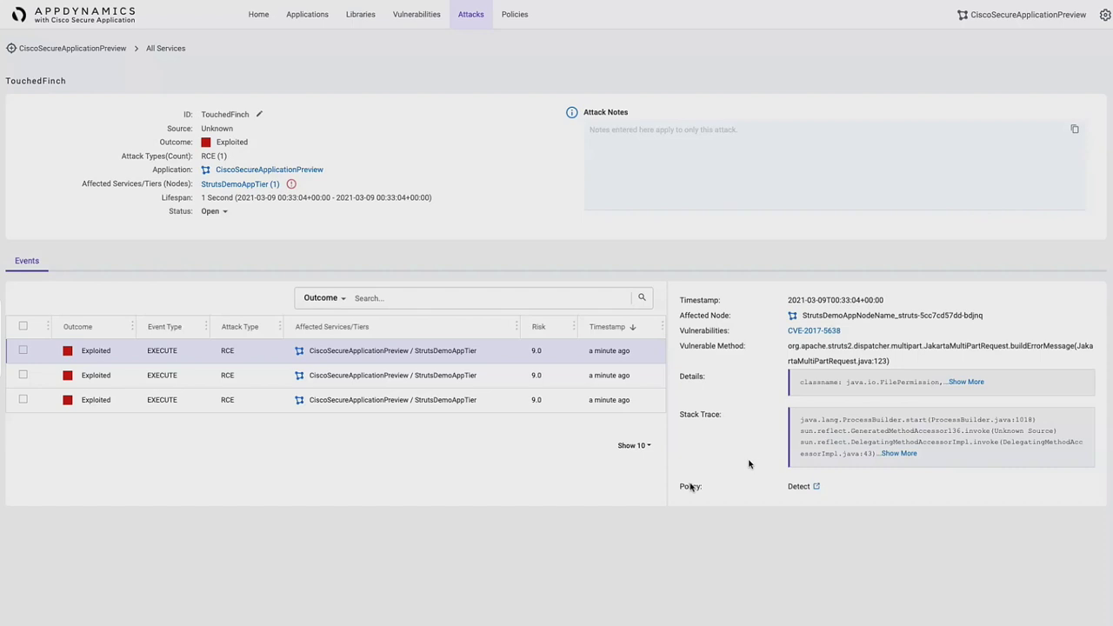
# Read through the selected attack event's full stack trace, including the calls around the vulnerable method, and close it.
pyautogui.click(892, 459)
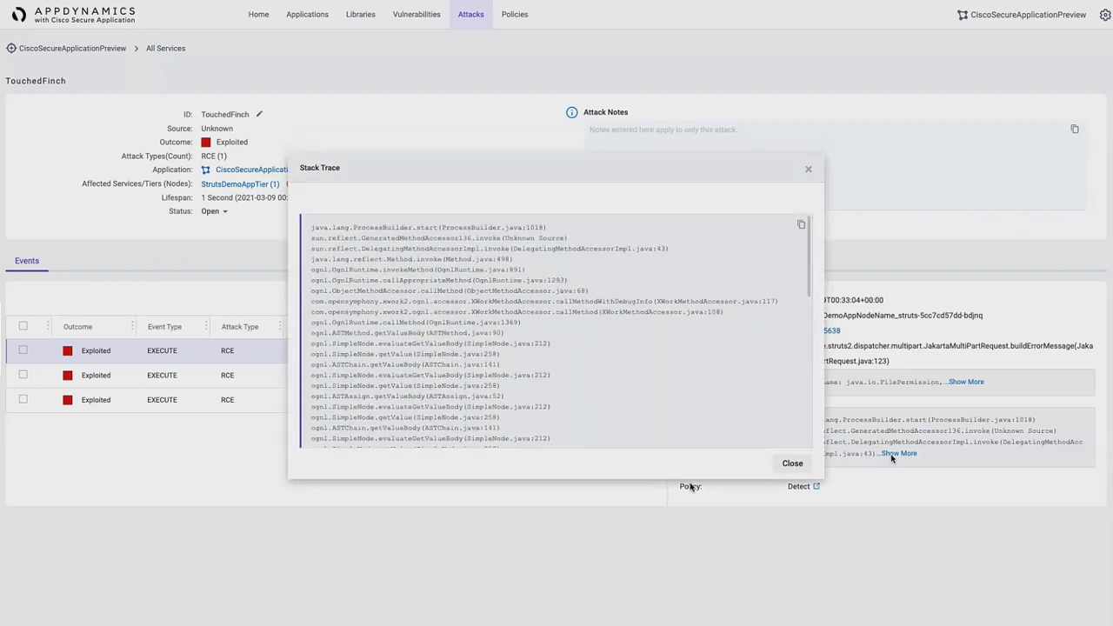
pyautogui.scroll(-1, 691, 383)
pyautogui.scroll(-4, 691, 383)
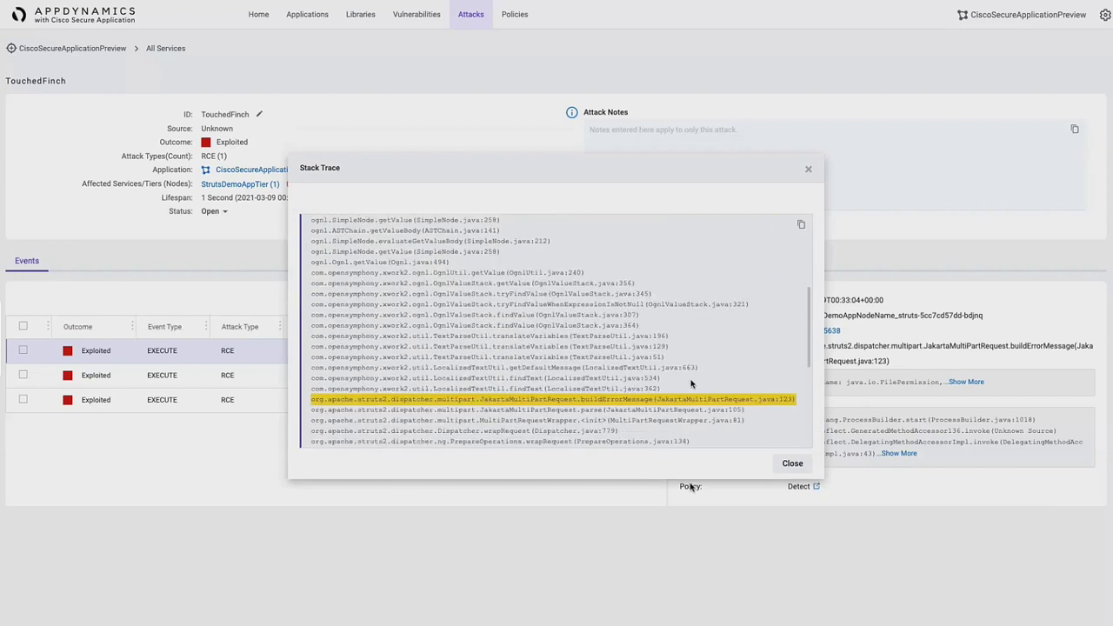
pyautogui.scroll(-4, 692, 383)
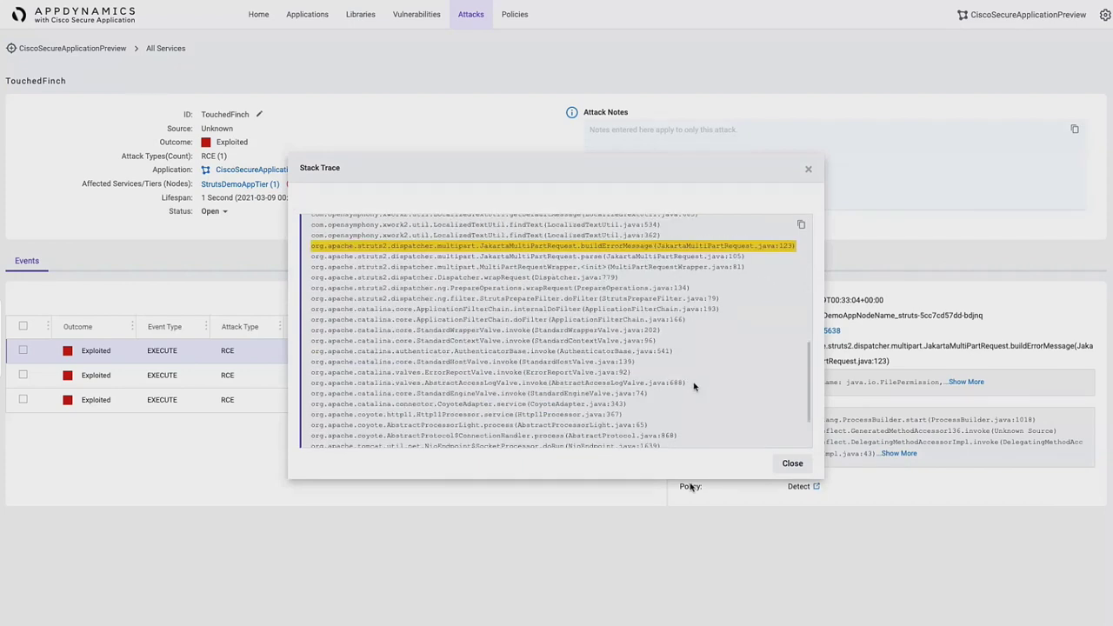
pyautogui.scroll(1, 693, 387)
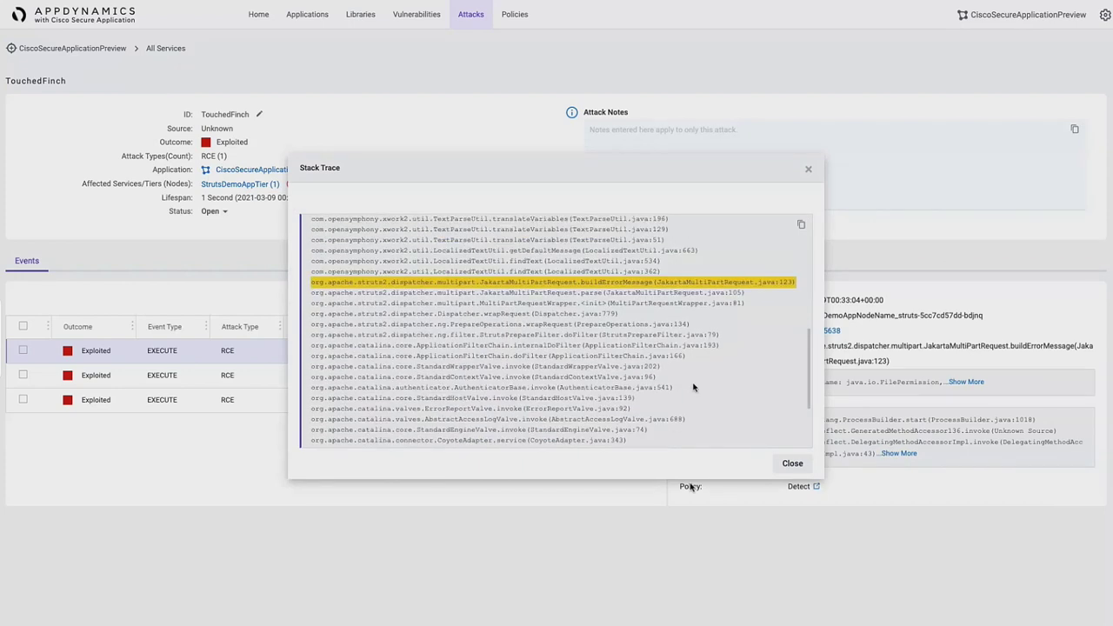
pyautogui.click(808, 169)
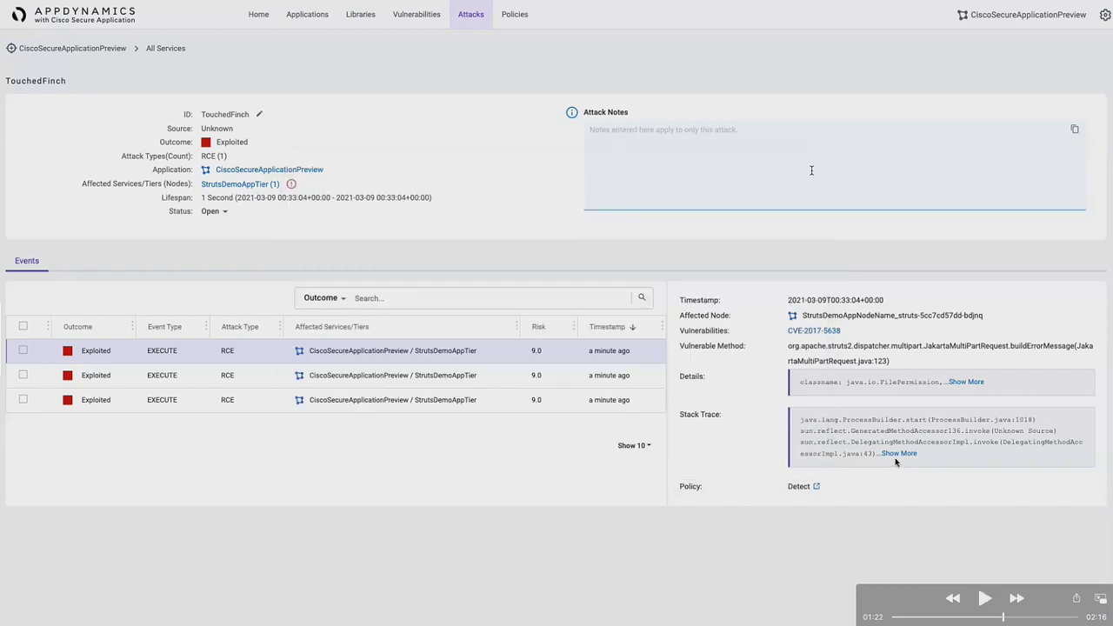
pyautogui.click(1000, 616)
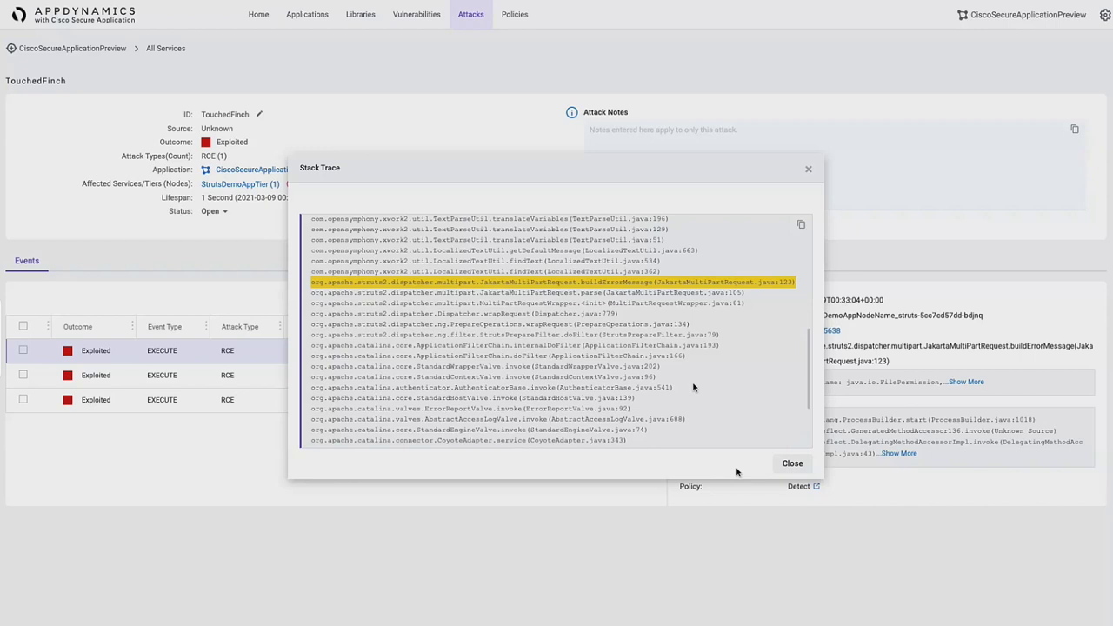
pyautogui.click(808, 168)
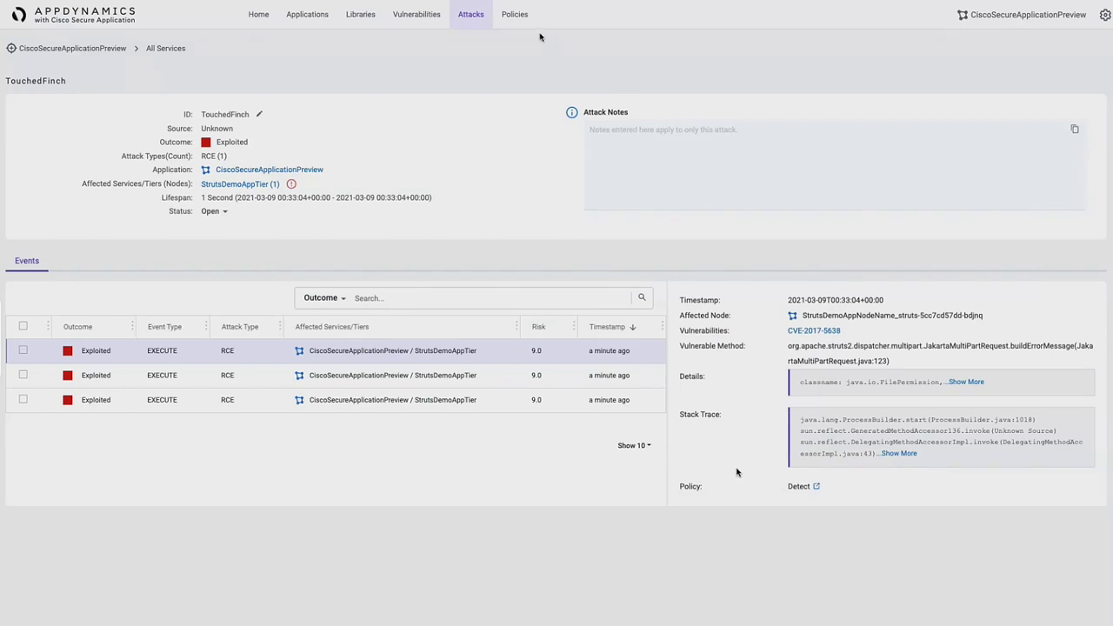
# Create an RCE attack policy for the CiscoSecureApplicationPreview application with the action set to Block.
pyautogui.click(516, 12)
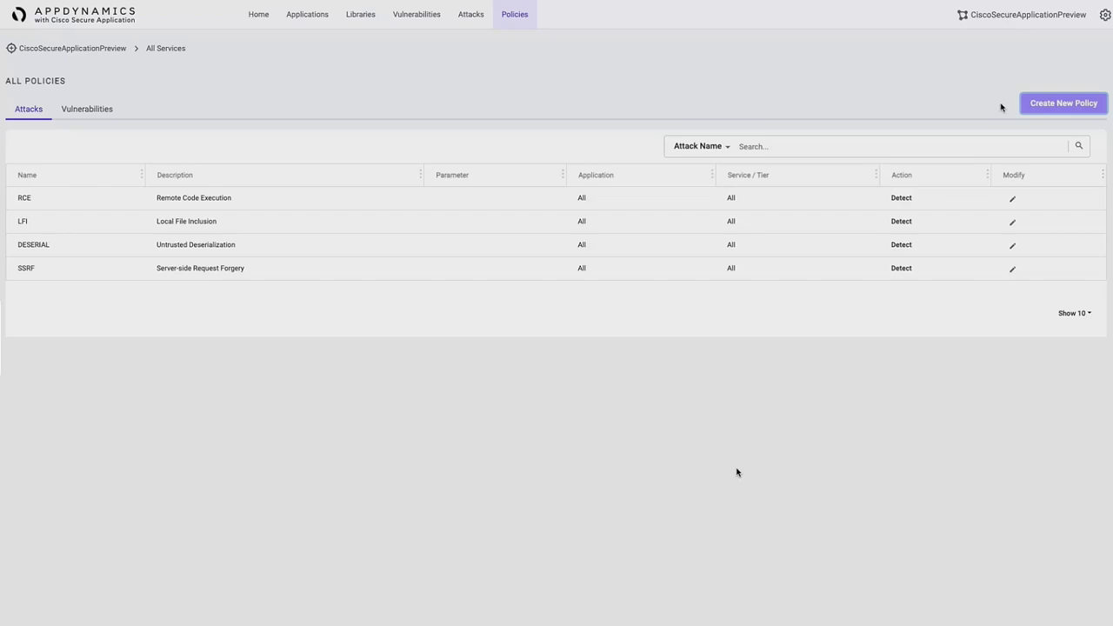
pyautogui.click(1029, 104)
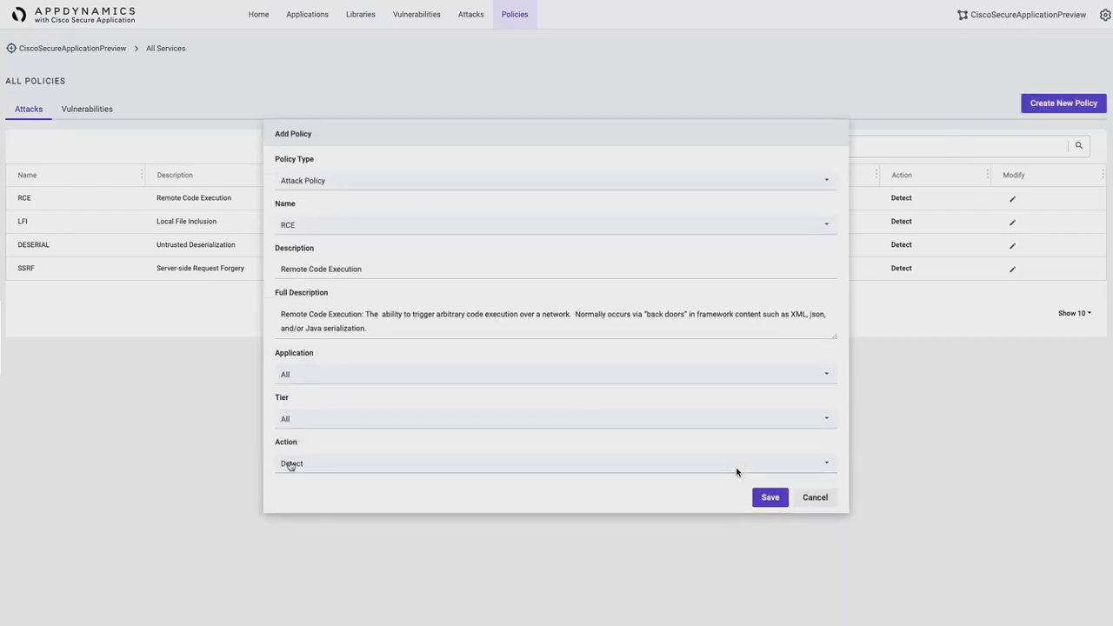
pyautogui.click(318, 383)
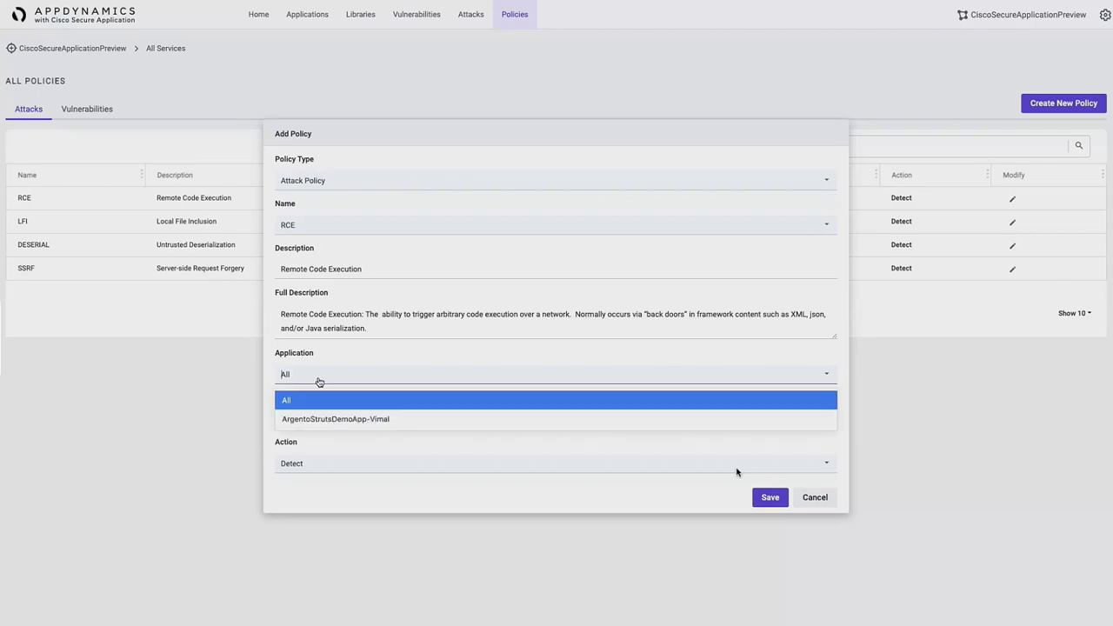
pyautogui.click(316, 419)
pyautogui.click(319, 470)
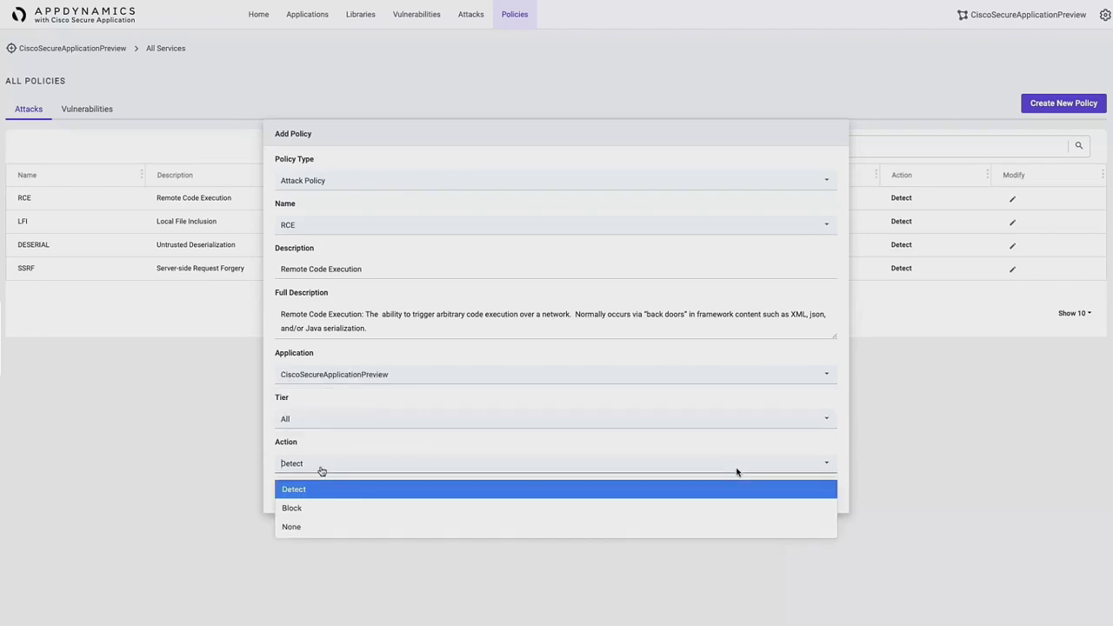
pyautogui.click(311, 507)
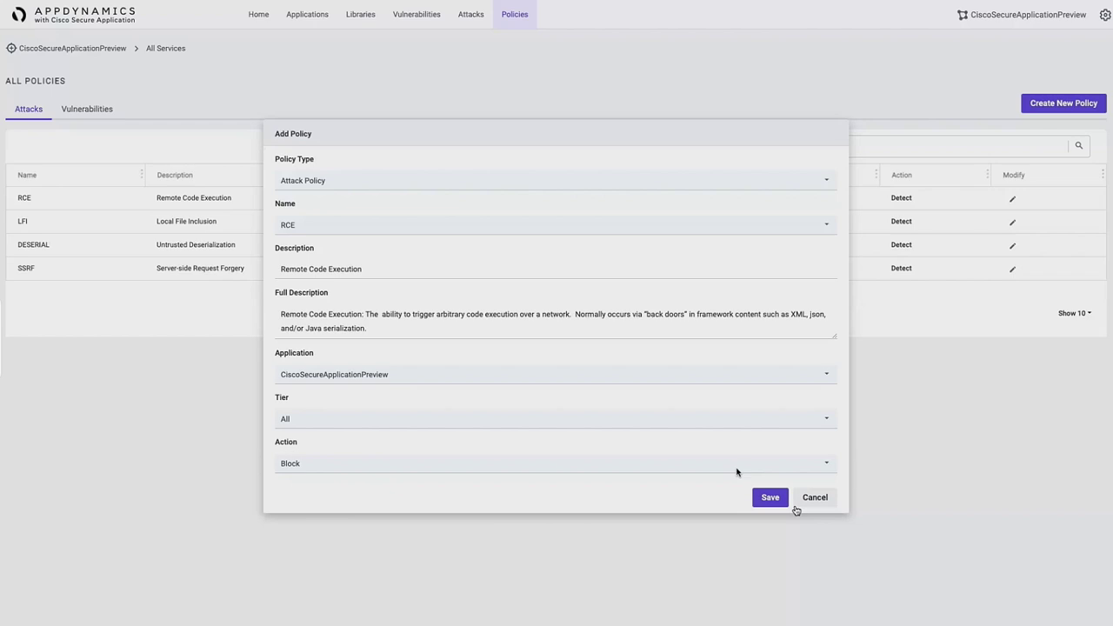
pyautogui.click(770, 499)
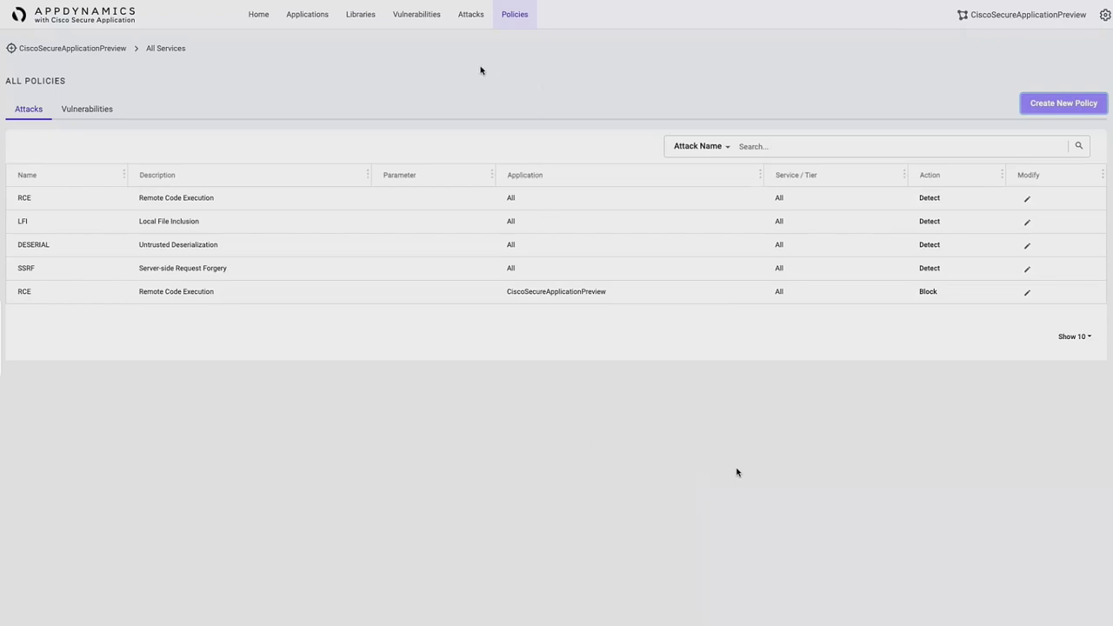
# Open the org.apache.struts:struts2-core:2.3.12 library to examine its vulnerabilities and remediation candidates.
pyautogui.click(360, 18)
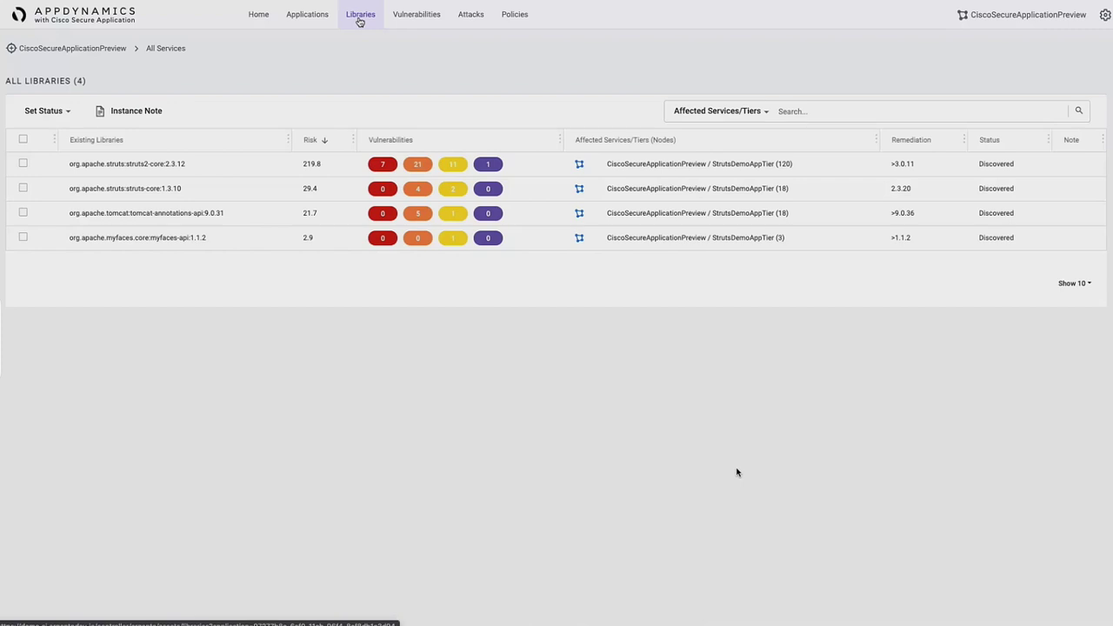
pyautogui.click(231, 171)
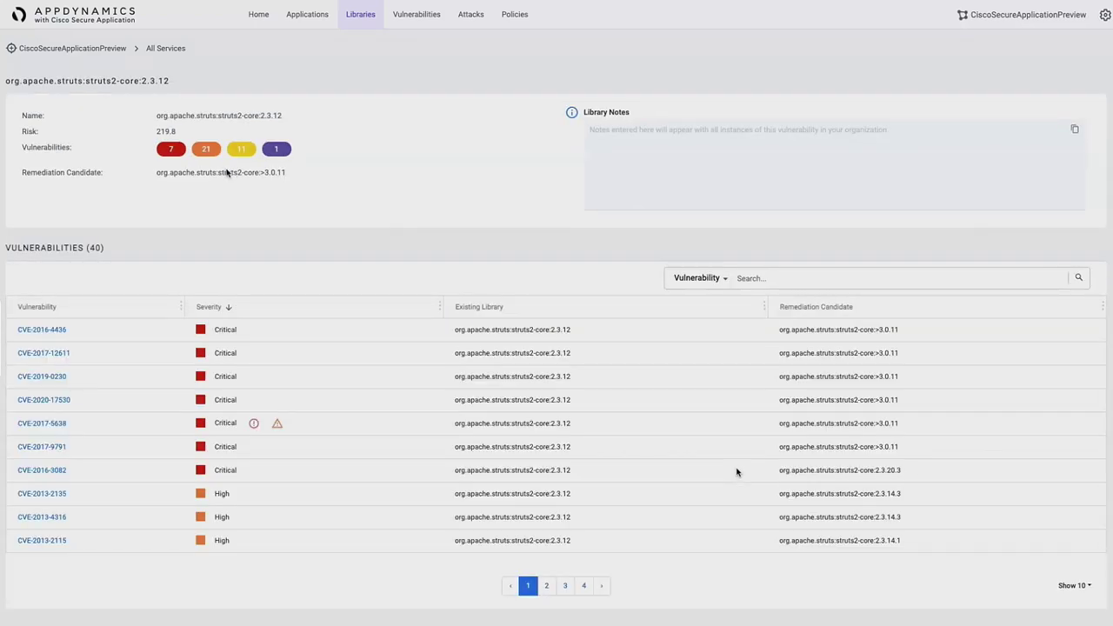